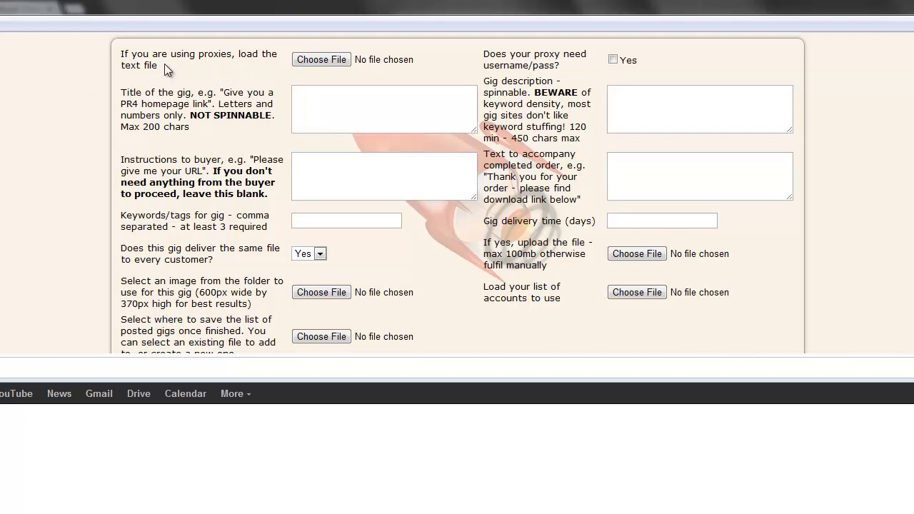
{"action": "left_click", "coordinate": [333, 64]}
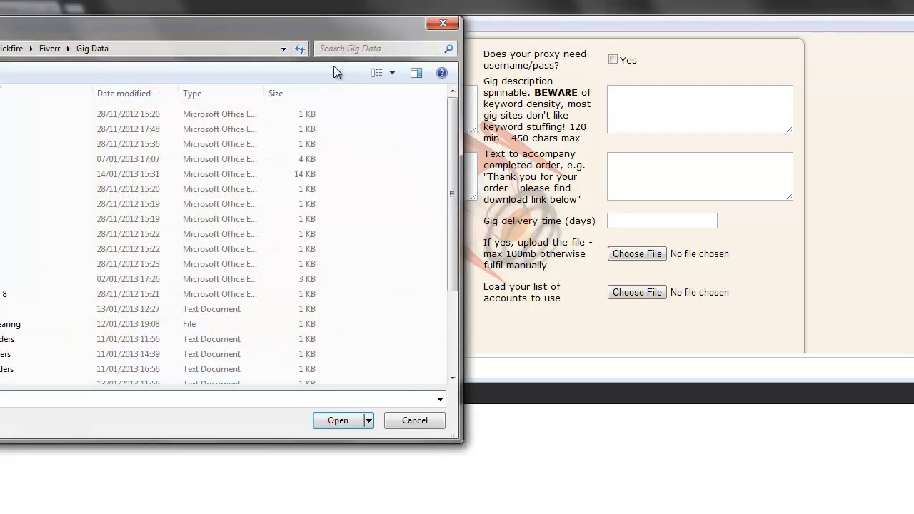
{"action": "left_click", "coordinate": [443, 25]}
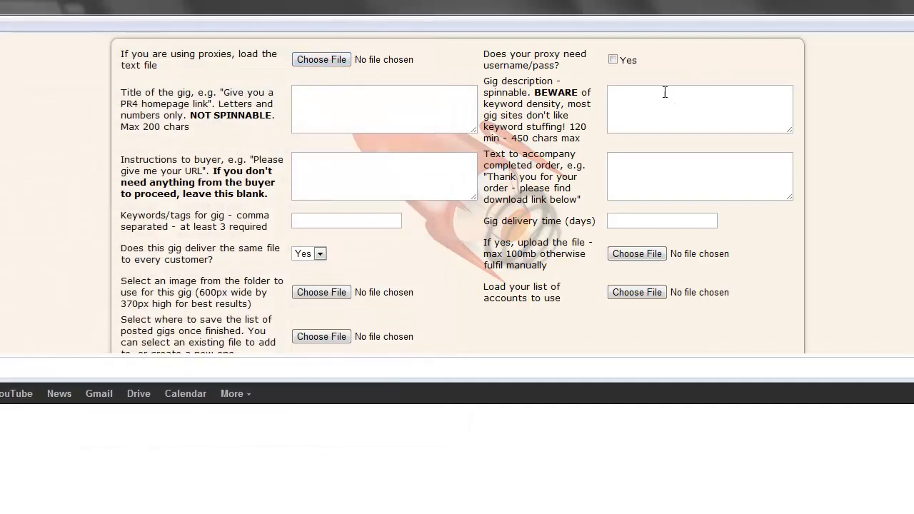
{"action": "left_click", "coordinate": [614, 60]}
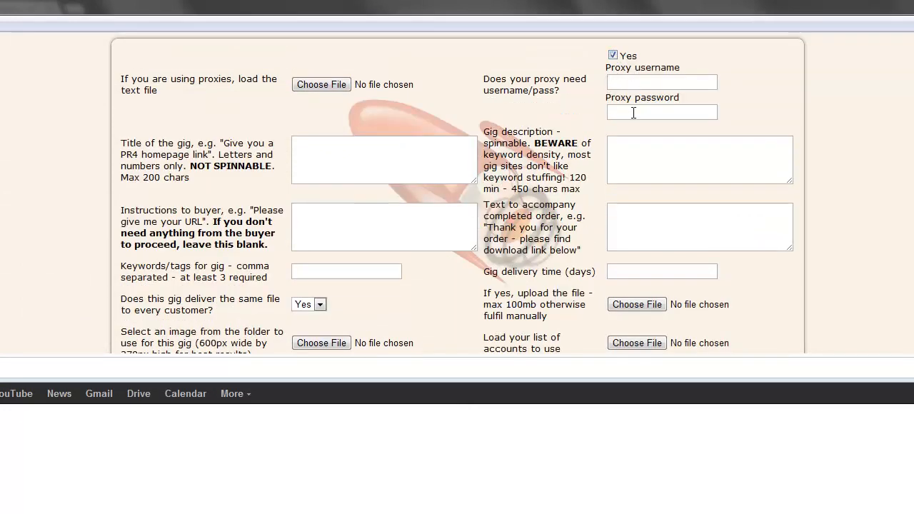
{"action": "left_click", "coordinate": [613, 55]}
- Enter the gig title "give you my new list of high PR auto approve blogs to leave you link"
{"action": "left_click", "coordinate": [354, 123]}
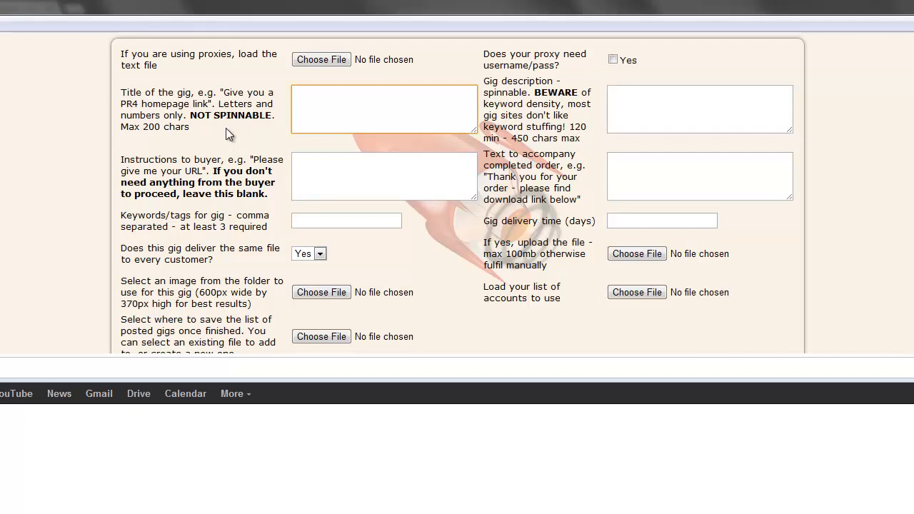
{"action": "type", "text": "give you my new list of high PR"}
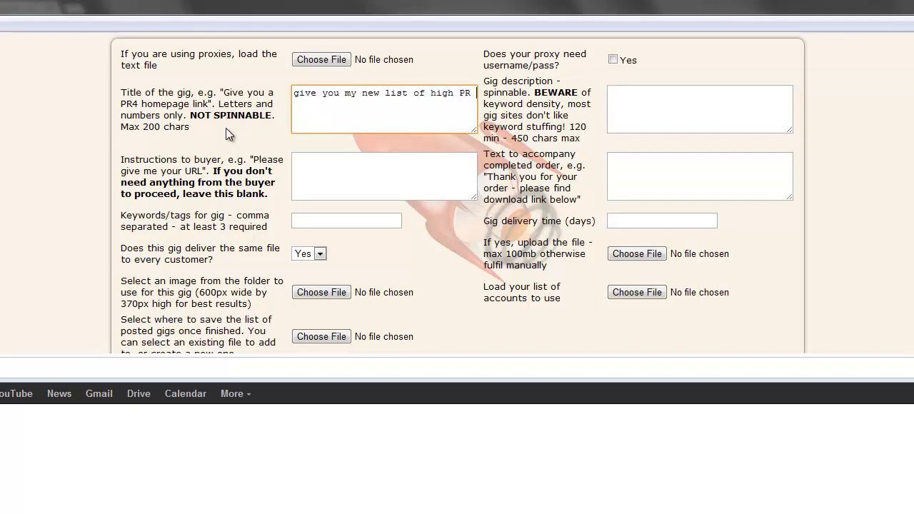
{"action": "type", "text": " auto approve blogs to leave yo"}
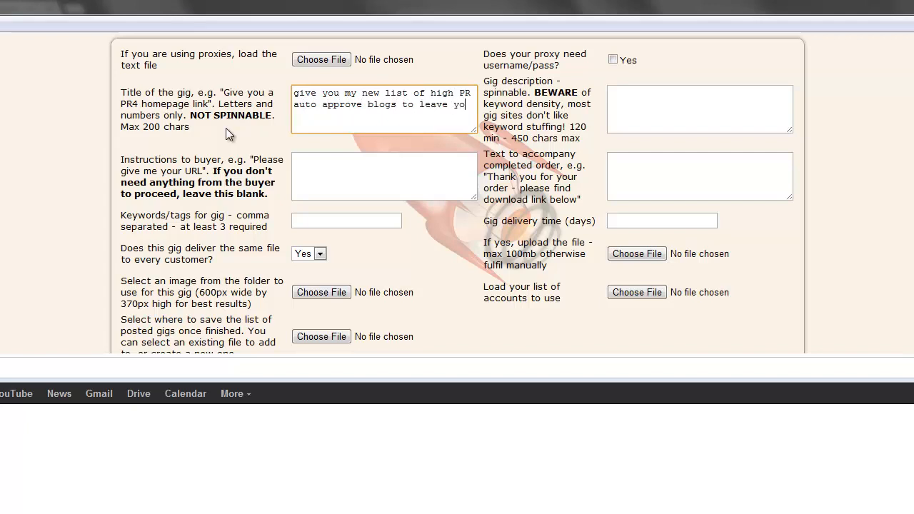
{"action": "type", "text": "u link"}
{"action": "key", "text": "Tab"}
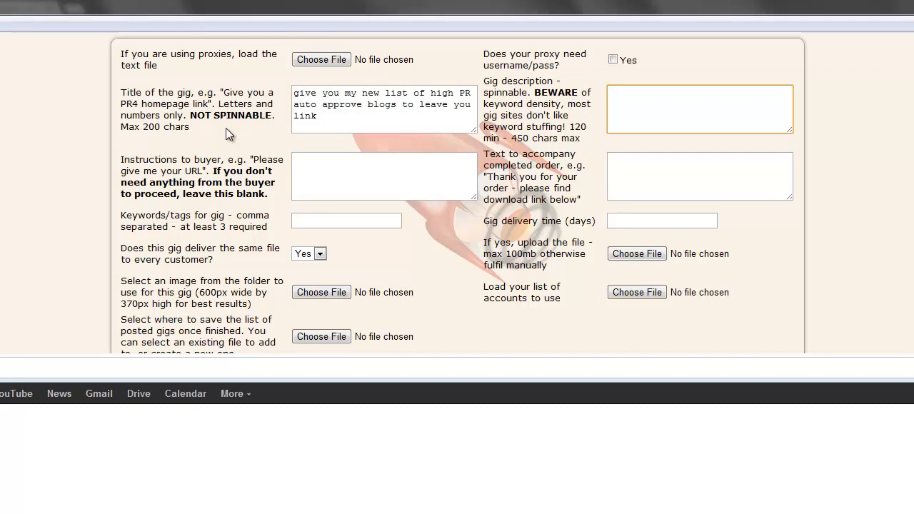
{"action": "type", "text": "{"}
{"action": "key", "text": "BackSpace"}
{"action": "type", "text": "{I will|I'll}"}
{"action": "key", "text": "ctrl+a"}
{"action": "key", "text": "BackSpace"}
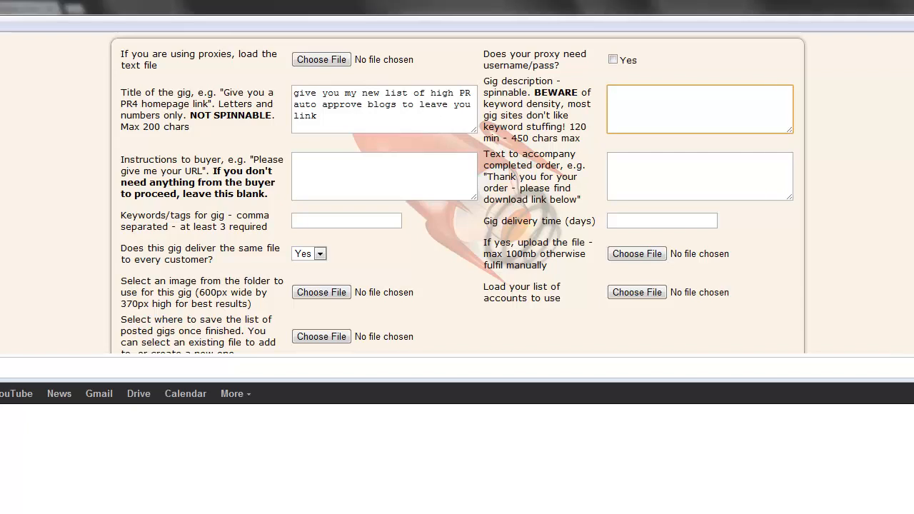
- Paste the prepared gig description about the new (Jan 2013) list of high PR AA URLs and review its full text
{"action": "key", "text": "ctrl+v"}
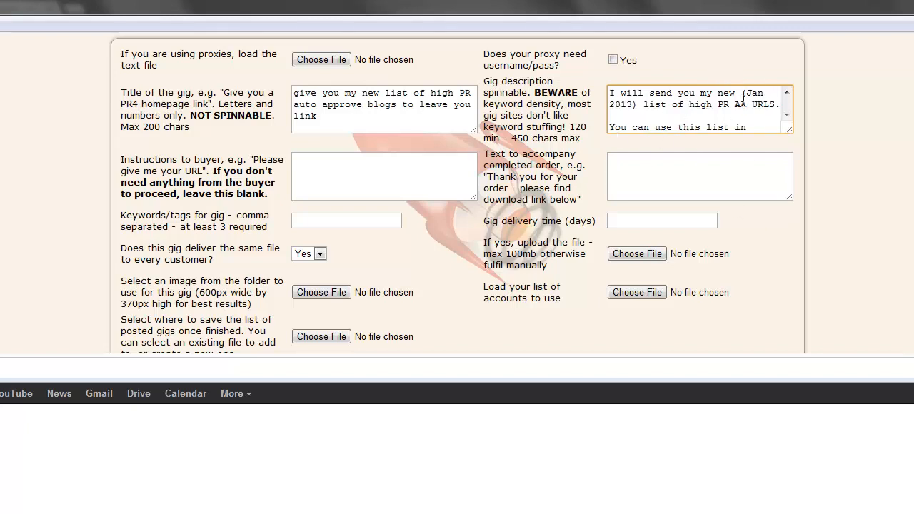
{"action": "scroll", "coordinate": [786, 114], "scroll_direction": "down", "scroll_amount": 2}
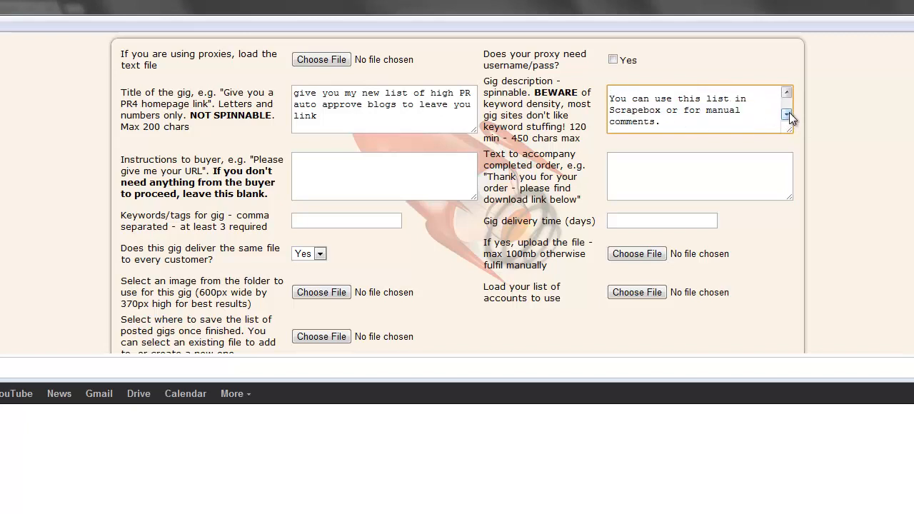
{"action": "scroll", "coordinate": [789, 112], "scroll_direction": "down", "scroll_amount": 2}
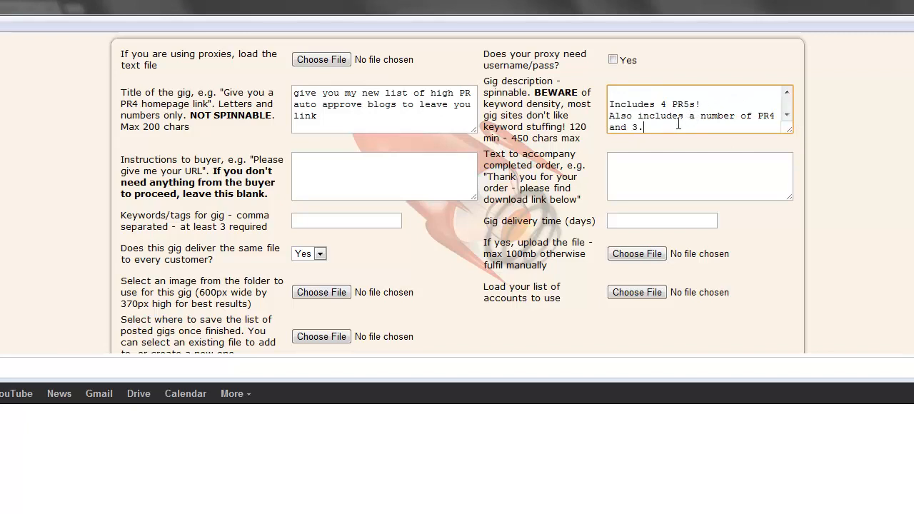
{"action": "left_click", "coordinate": [787, 93]}
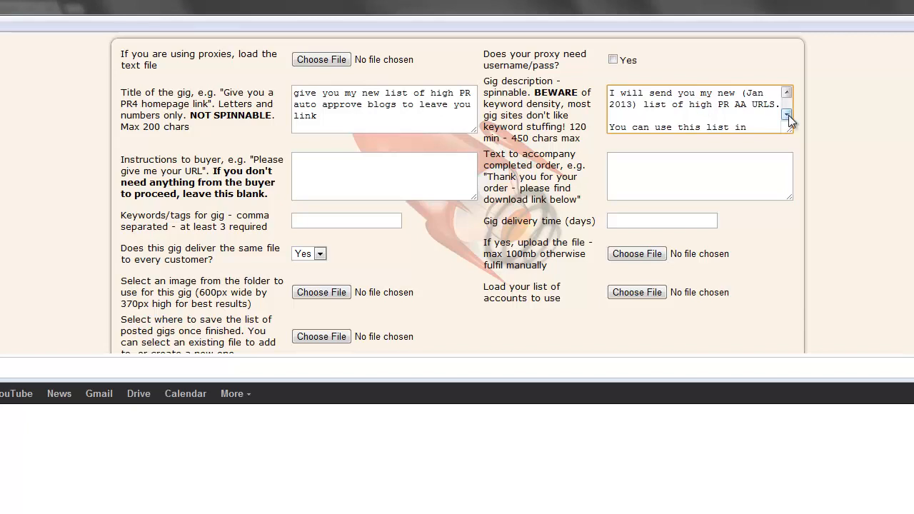
- Leave the buyer instructions blank and start the completed-order text with "Thank you for your order, the link to download is below."
{"action": "left_click", "coordinate": [386, 168]}
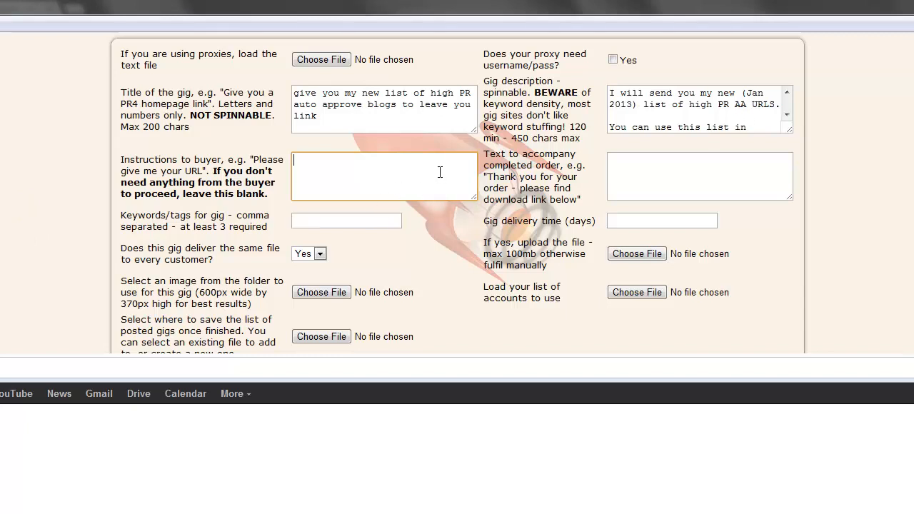
{"action": "left_click", "coordinate": [669, 168]}
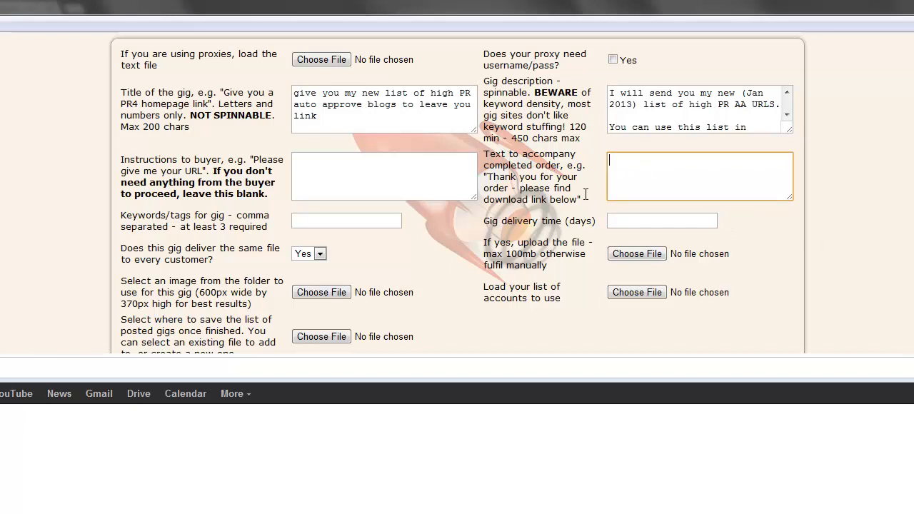
{"action": "type", "text": "Thank you for your order"}
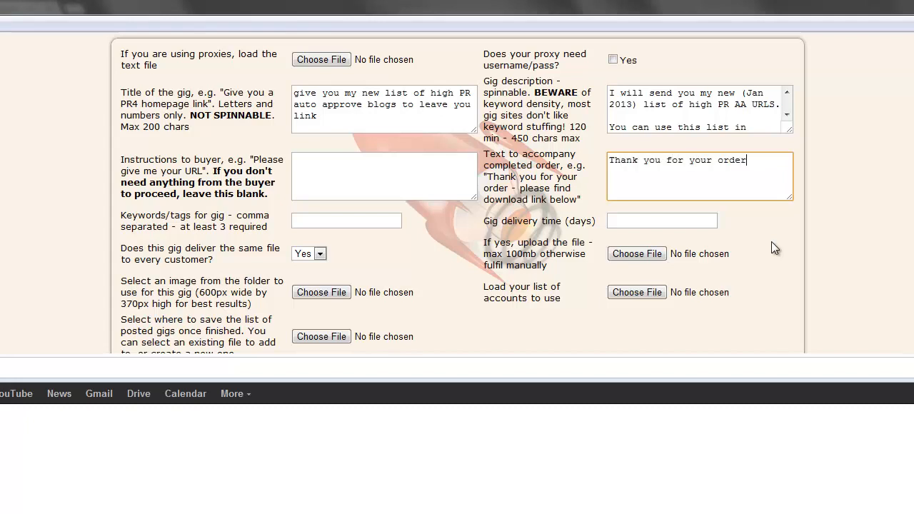
{"action": "type", "text": ", the link to download is below"}
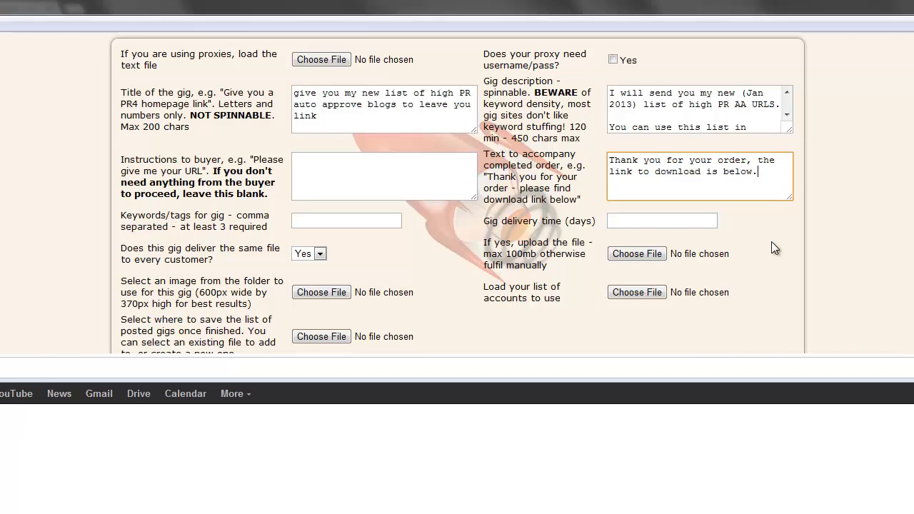
{"action": "type", "text": "."}
- Add "Please leave feedback and check out my other gigs!" to the completed-order text, followed by a "Cheers" line with the seller's first name
{"action": "key", "text": "Return"}
{"action": "type", "text": "Please"}
{"action": "key", "text": "BackSpace"}
{"action": "key", "text": "BackSpace"}
{"action": "type", "text": "se leave feedback and check "}
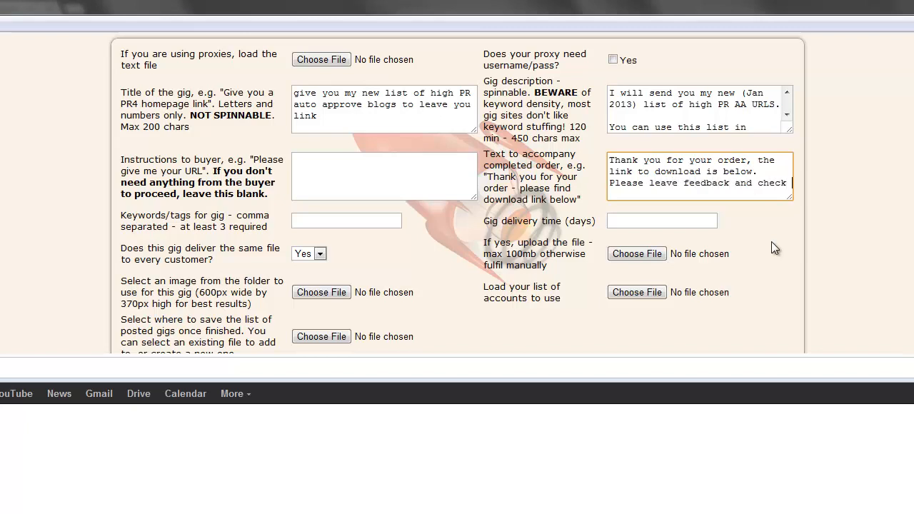
{"action": "type", "text": "out my other gigs!"}
{"action": "key", "text": "Return"}
{"action": "type", "text": "Cheers, Karen"}
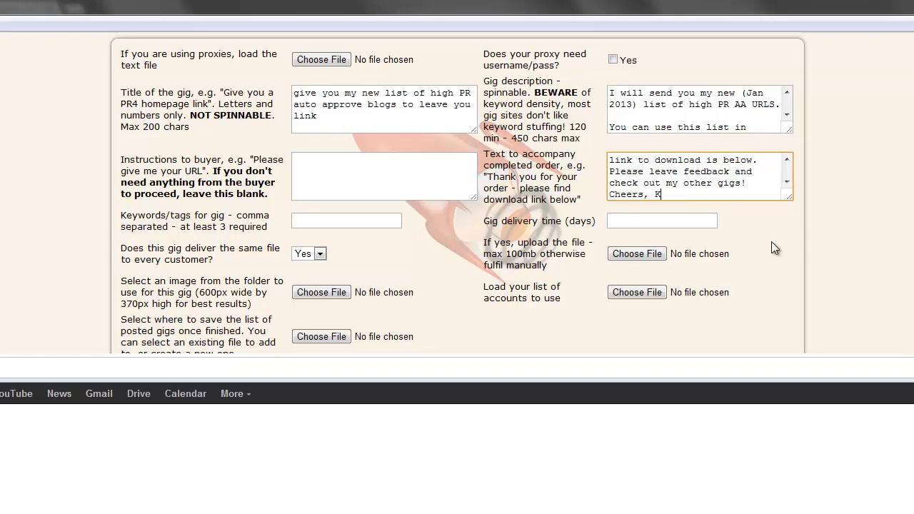
{"action": "key", "text": "Return"}
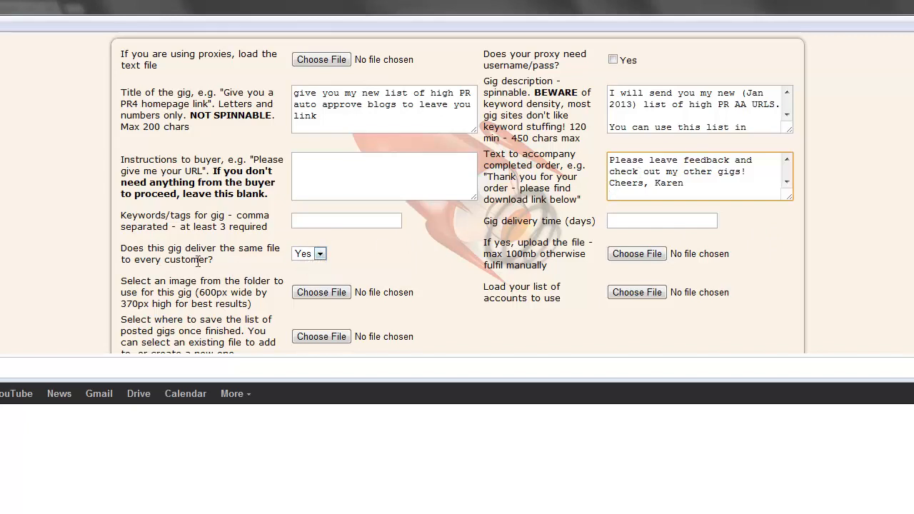
- Choose AAListWithPR from the Freshlistbank-Update-0108 folder as the file delivered to every customer
{"action": "left_click", "coordinate": [636, 255]}
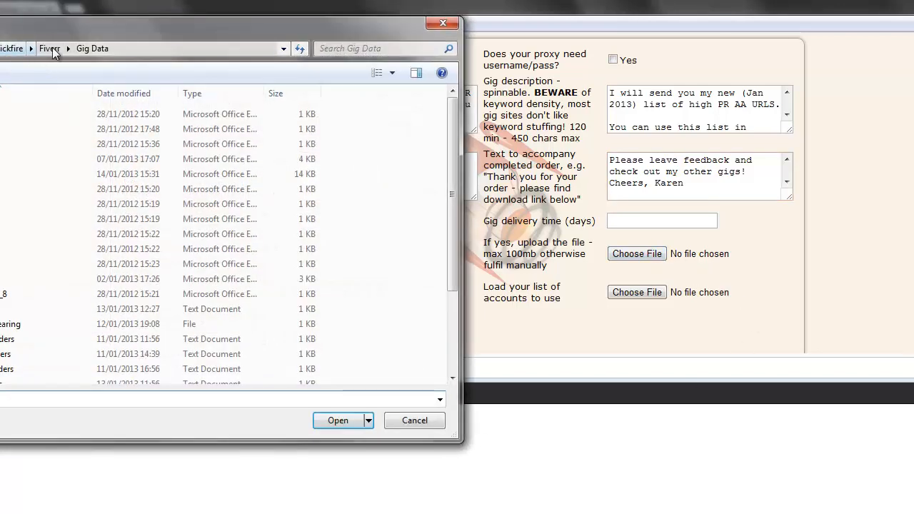
{"action": "left_click", "coordinate": [50, 48]}
{"action": "double_click", "coordinate": [0, 144]}
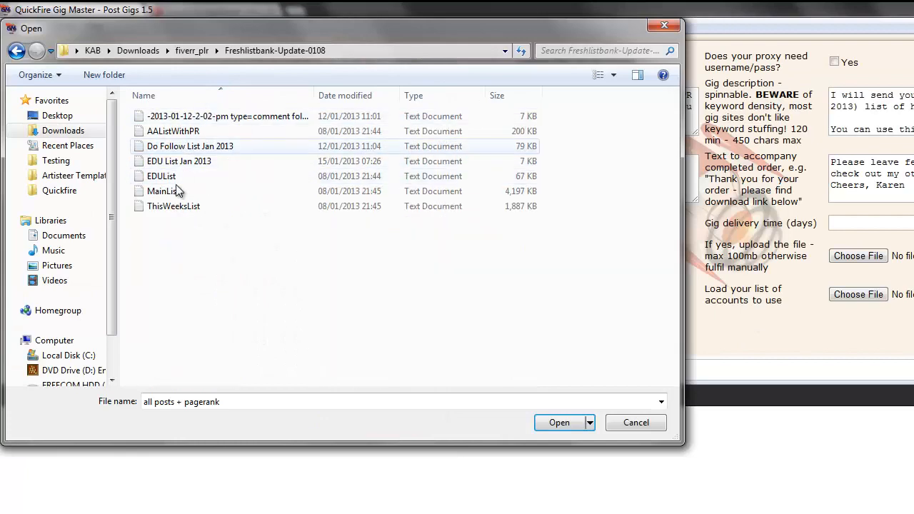
{"action": "double_click", "coordinate": [199, 132]}
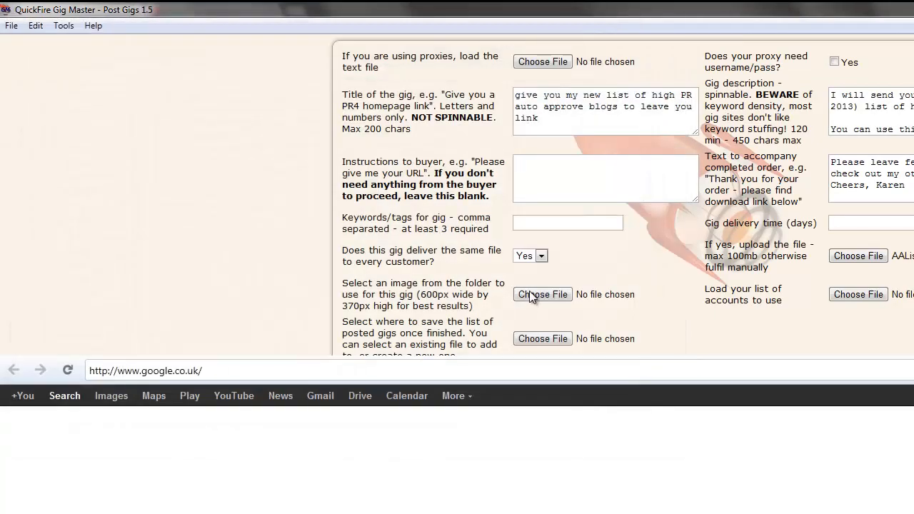
- Enter the gig tags "backlinks, high pr, scrapebox, auto approve" and set the delivery time to 1 day
{"action": "left_click", "coordinate": [587, 224]}
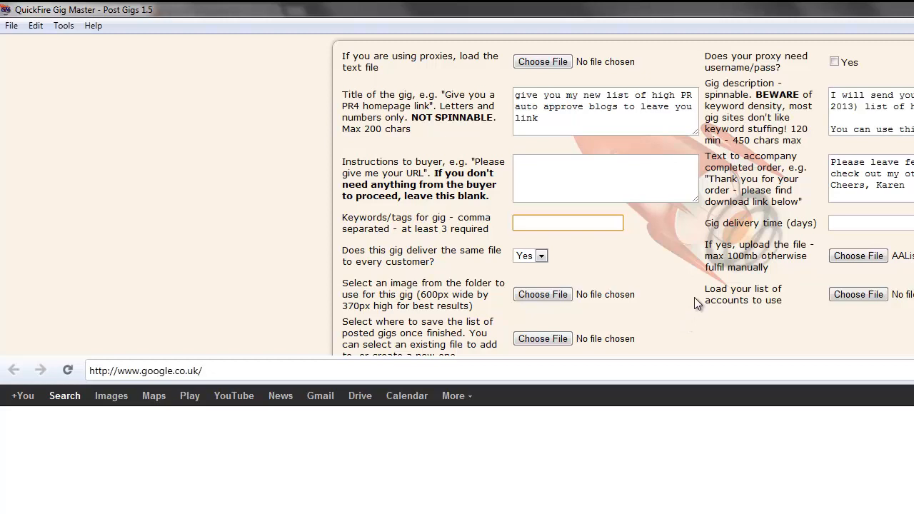
{"action": "type", "text": "backlinks"}
{"action": "type", "text": ", high pr, scrab"}
{"action": "type", "text": "ebox, lin"}
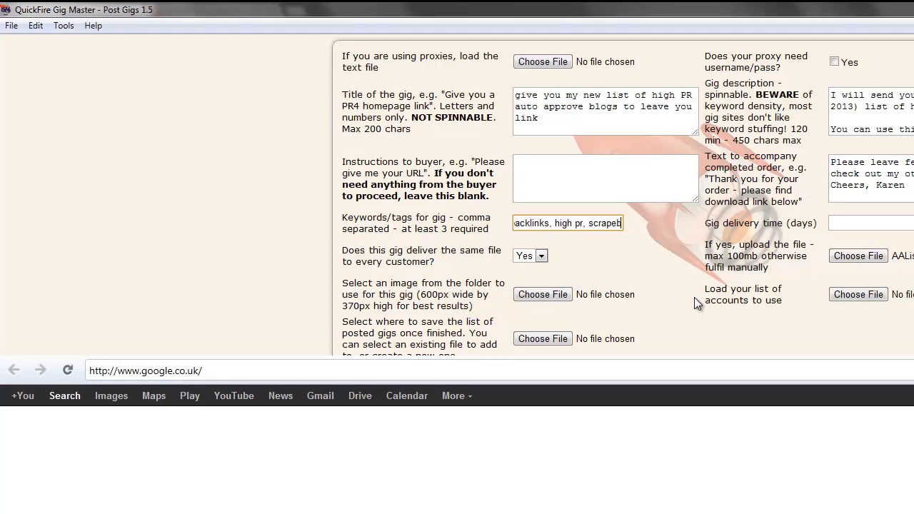
{"action": "key", "text": "BackSpace"}
{"action": "key", "text": "BackSpace"}
{"action": "key", "text": "BackSpace"}
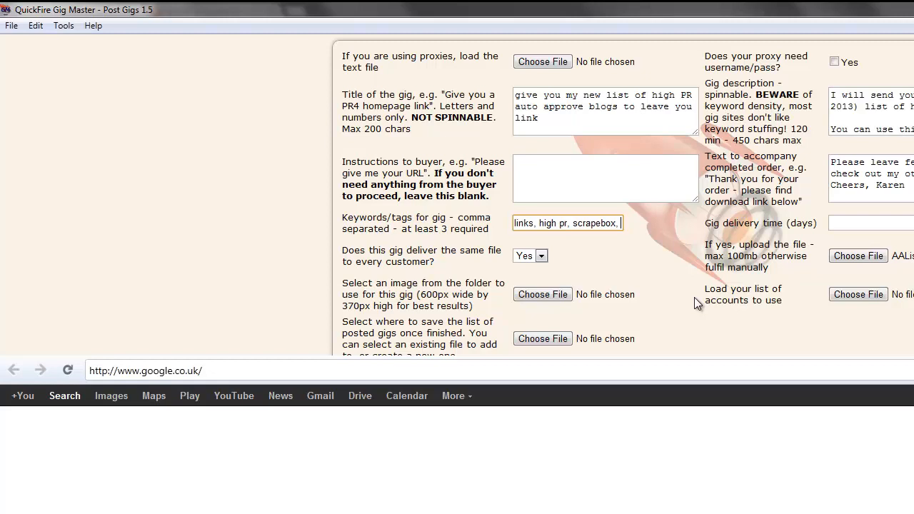
{"action": "type", "text": "auto approve"}
{"action": "key", "text": "Tab"}
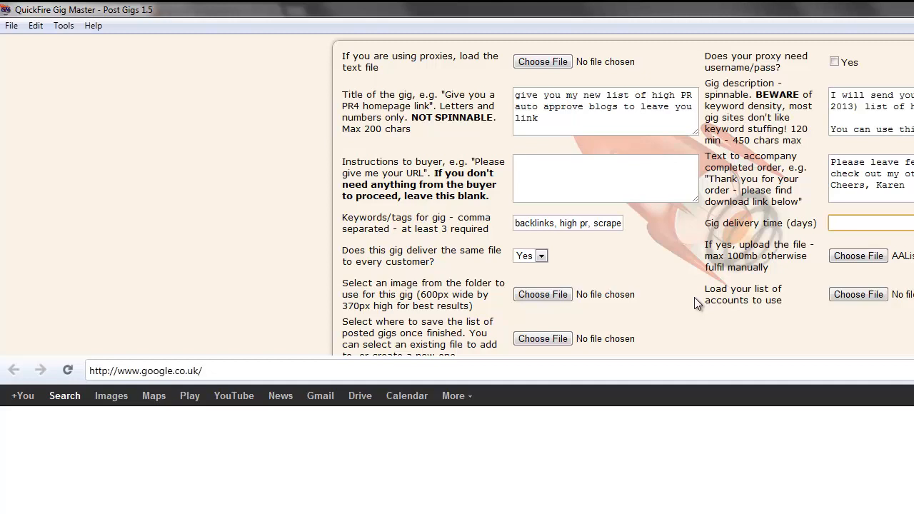
{"action": "type", "text": "1"}
- Choose image 1 from Quickfire's Fiverr > GIG IMAGES > high quality links folder as the gig image
{"action": "left_click", "coordinate": [541, 294]}
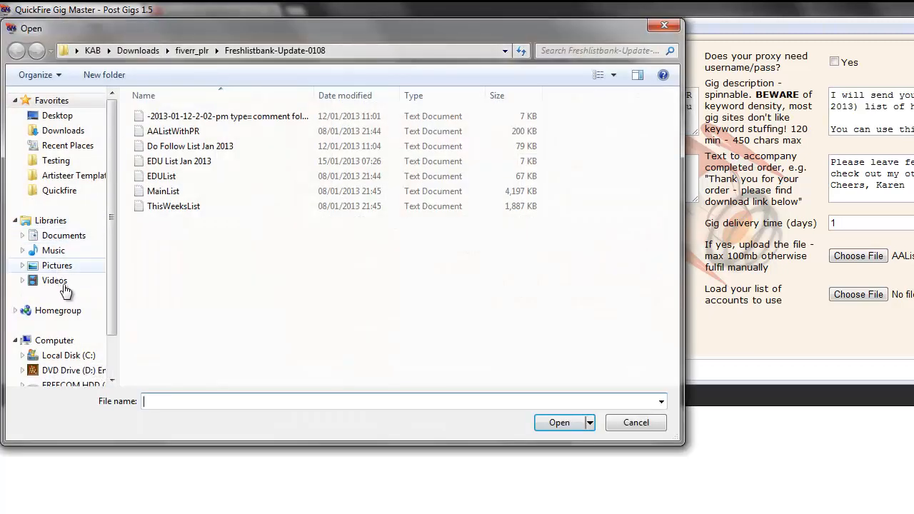
{"action": "left_click", "coordinate": [66, 189]}
{"action": "double_click", "coordinate": [174, 116]}
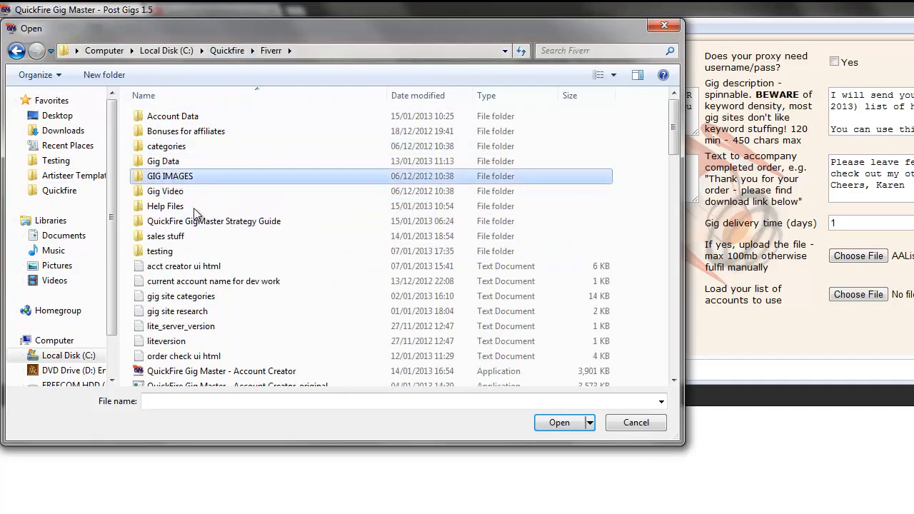
{"action": "double_click", "coordinate": [196, 176]}
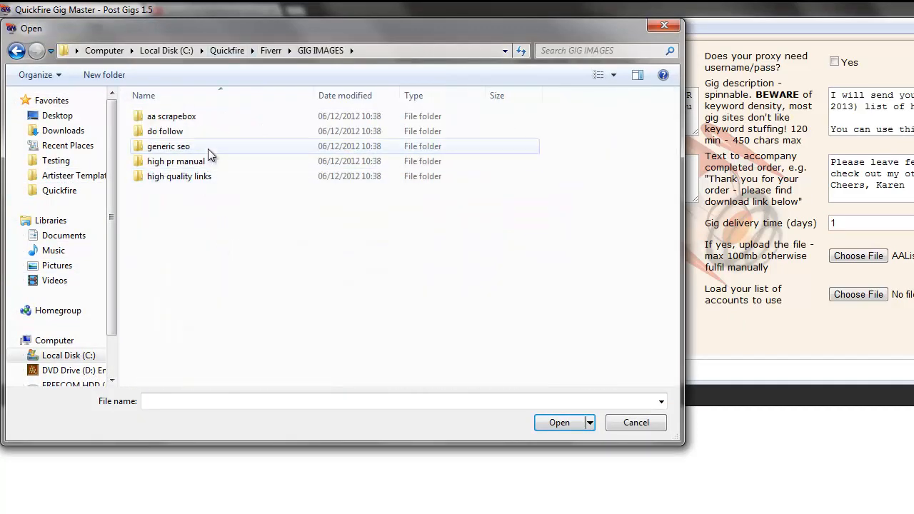
{"action": "double_click", "coordinate": [175, 175]}
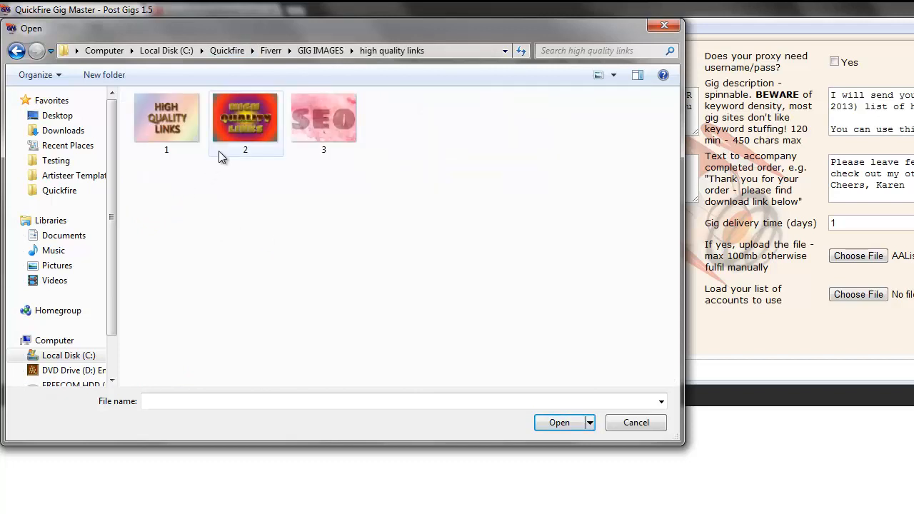
{"action": "left_click", "coordinate": [248, 137]}
{"action": "left_click", "coordinate": [174, 121]}
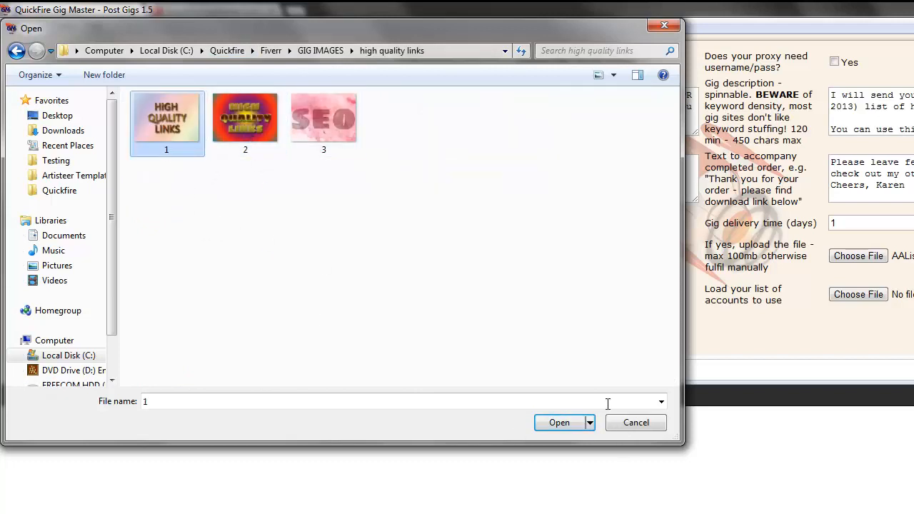
{"action": "left_click", "coordinate": [561, 424]}
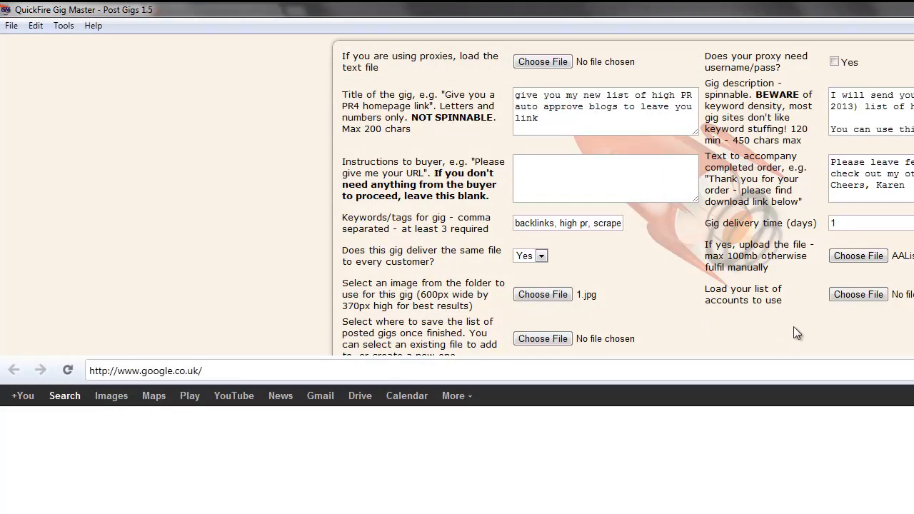
- Load superservices_15Jan from the Fiverr > Account Data folder as the list of accounts to use
{"action": "scroll", "coordinate": [643, 286], "scroll_direction": "down", "scroll_amount": 1}
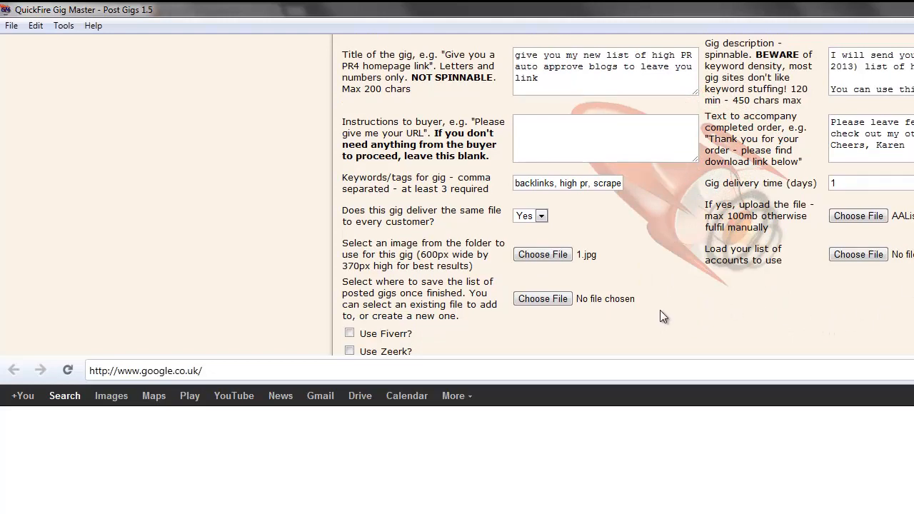
{"action": "left_click", "coordinate": [851, 255]}
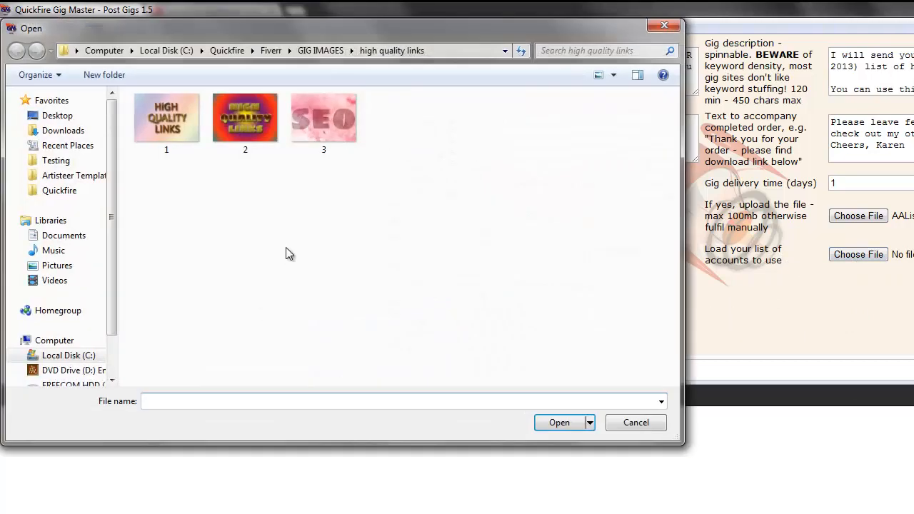
{"action": "left_click", "coordinate": [276, 46]}
{"action": "double_click", "coordinate": [184, 117]}
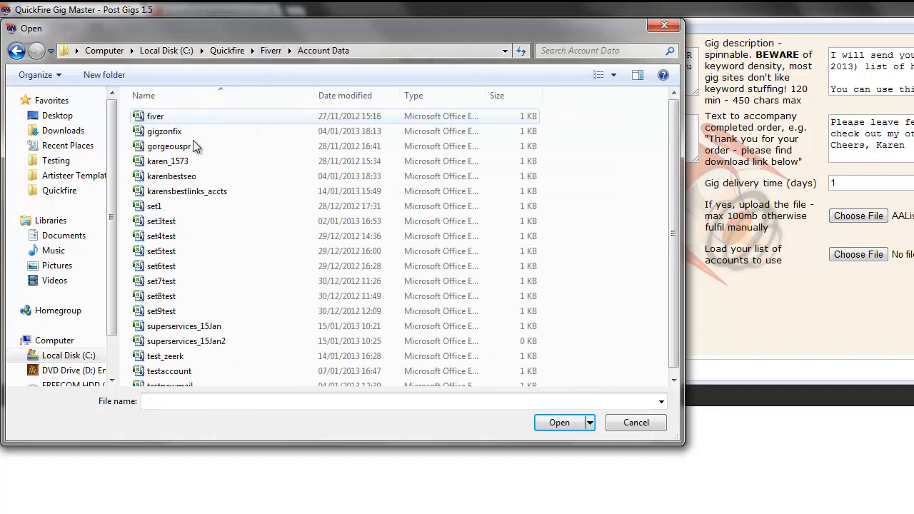
{"action": "left_click", "coordinate": [337, 96]}
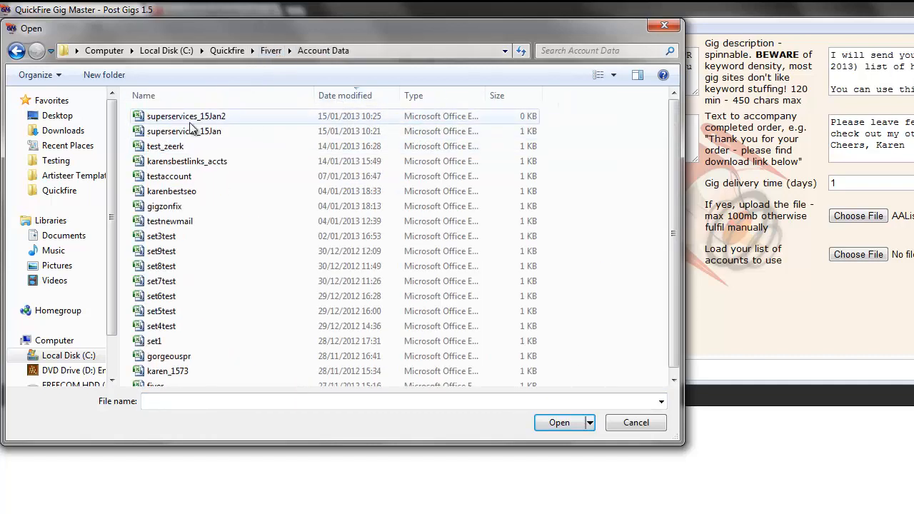
{"action": "left_click", "coordinate": [190, 120]}
{"action": "left_click", "coordinate": [192, 130]}
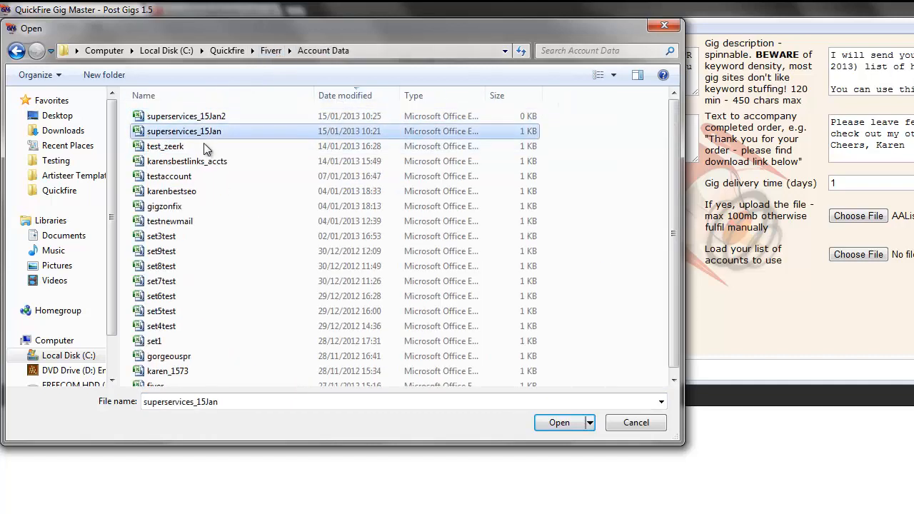
{"action": "left_click", "coordinate": [554, 421]}
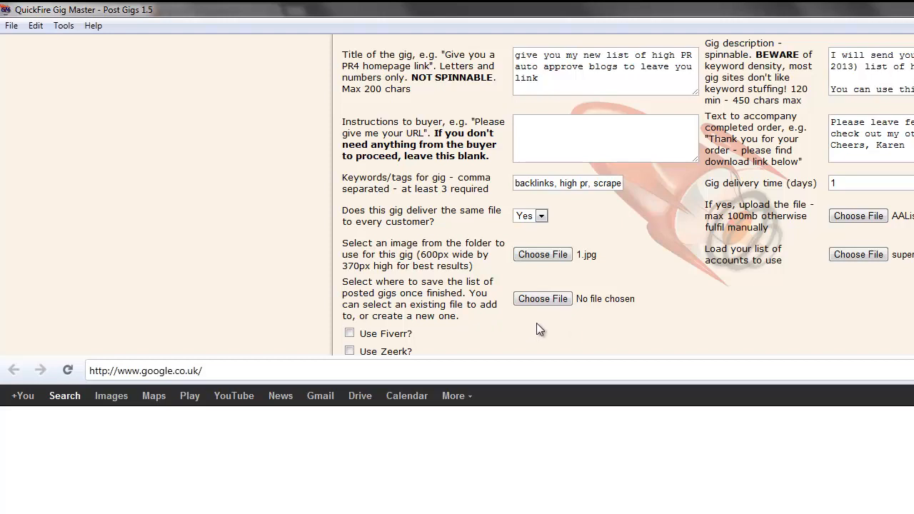
- Set the list of posted gigs to save as superservices_gigs in the Fiverr > Gig Data folder
{"action": "scroll", "coordinate": [682, 308], "scroll_direction": "down", "scroll_amount": 3}
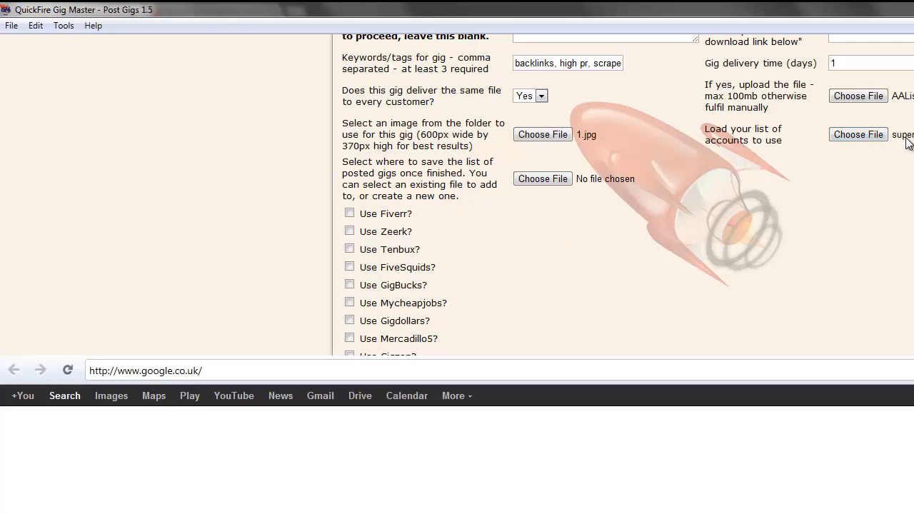
{"action": "left_click", "coordinate": [545, 178]}
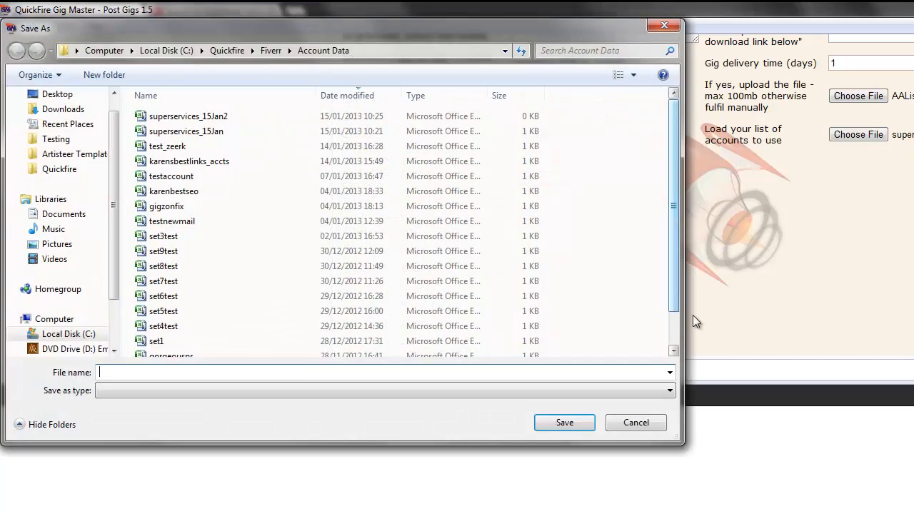
{"action": "left_click", "coordinate": [271, 50]}
{"action": "double_click", "coordinate": [174, 161]}
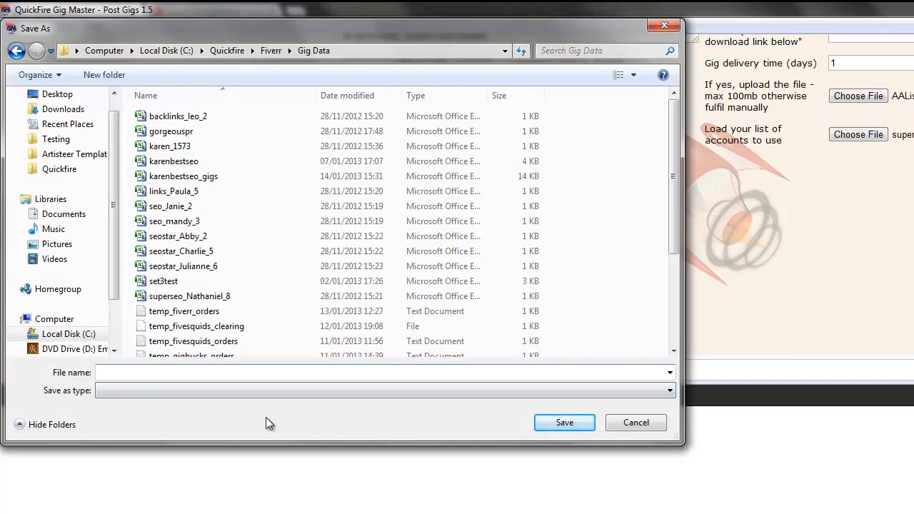
{"action": "type", "text": "superservices_gi"}
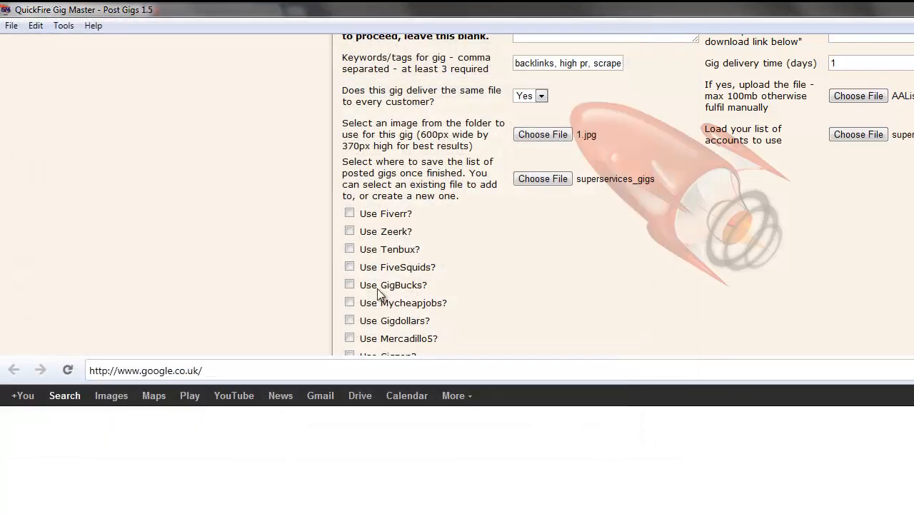
- Enable Fiverr and Mycheapjobs as the sites to post the gig on
{"action": "scroll", "coordinate": [607, 224], "scroll_direction": "down", "scroll_amount": 1}
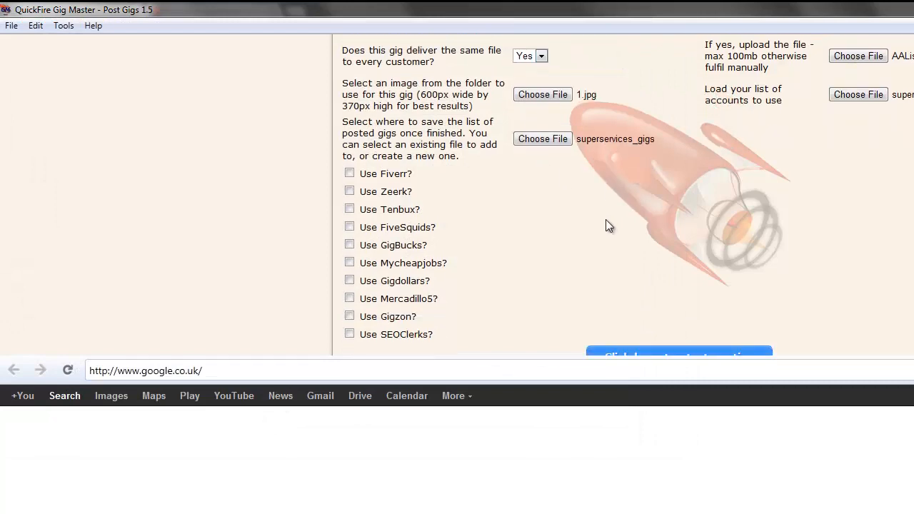
{"action": "scroll", "coordinate": [605, 226], "scroll_direction": "down", "scroll_amount": 1}
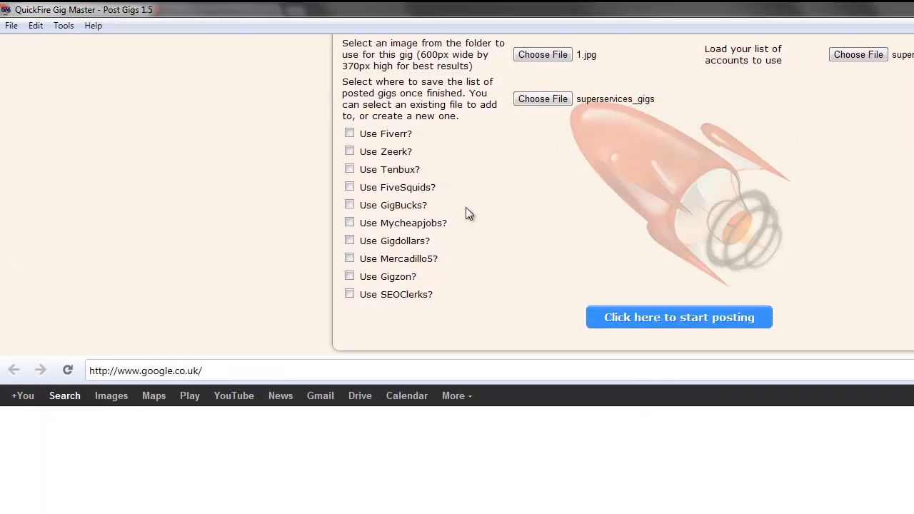
{"action": "left_click", "coordinate": [350, 134]}
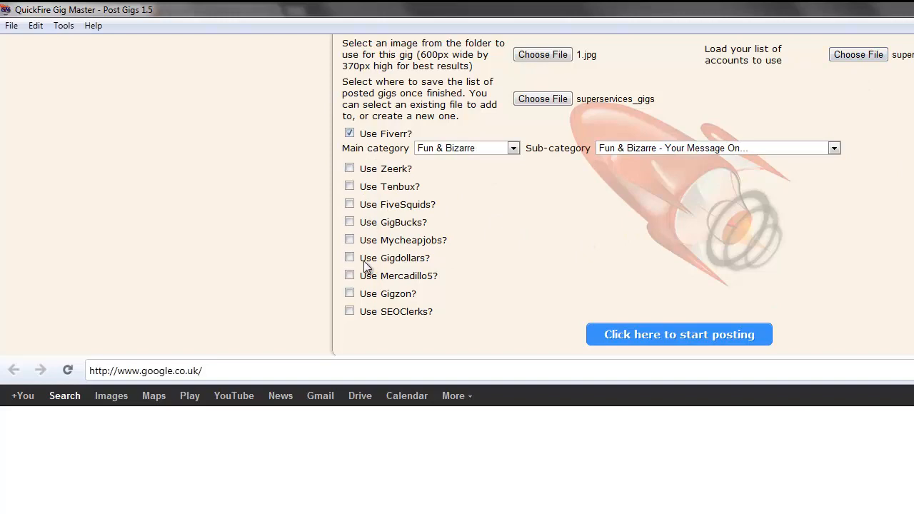
{"action": "left_click", "coordinate": [349, 240]}
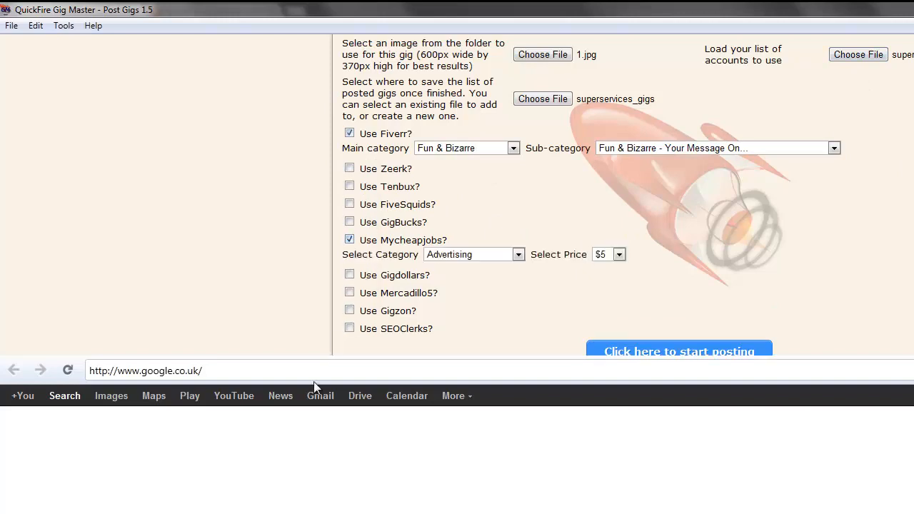
- Set Fiverr's main category to Online Marketing and its sub-category to Online Marketing - SEO
{"action": "left_click", "coordinate": [514, 148]}
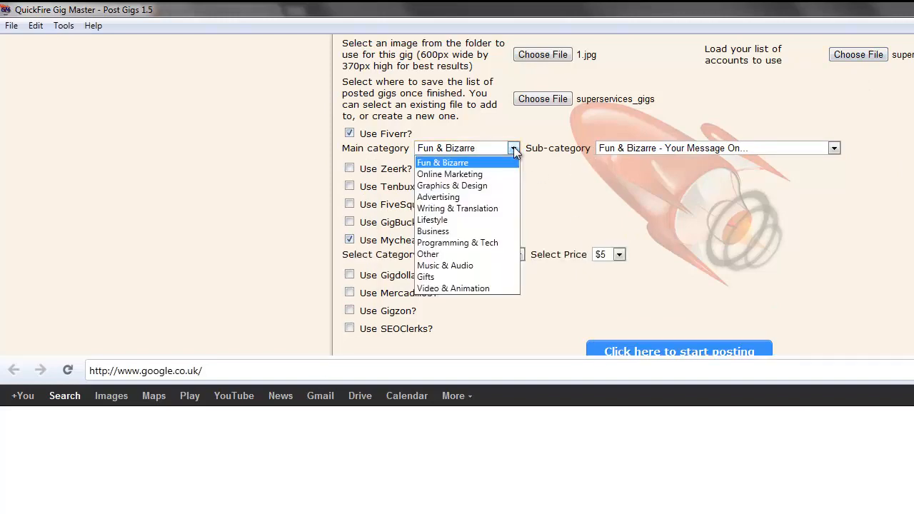
{"action": "left_click", "coordinate": [468, 174]}
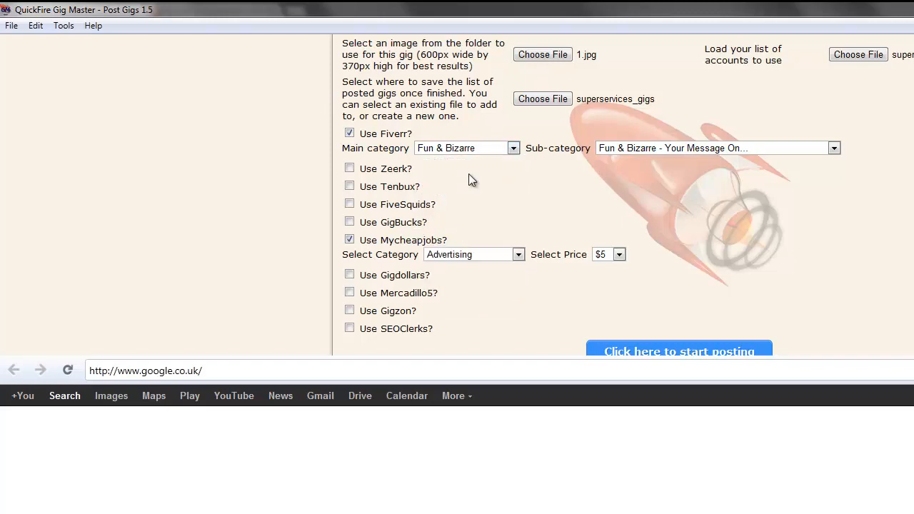
{"action": "left_click", "coordinate": [646, 153]}
{"action": "scroll", "coordinate": [707, 231], "scroll_direction": "down", "scroll_amount": 2}
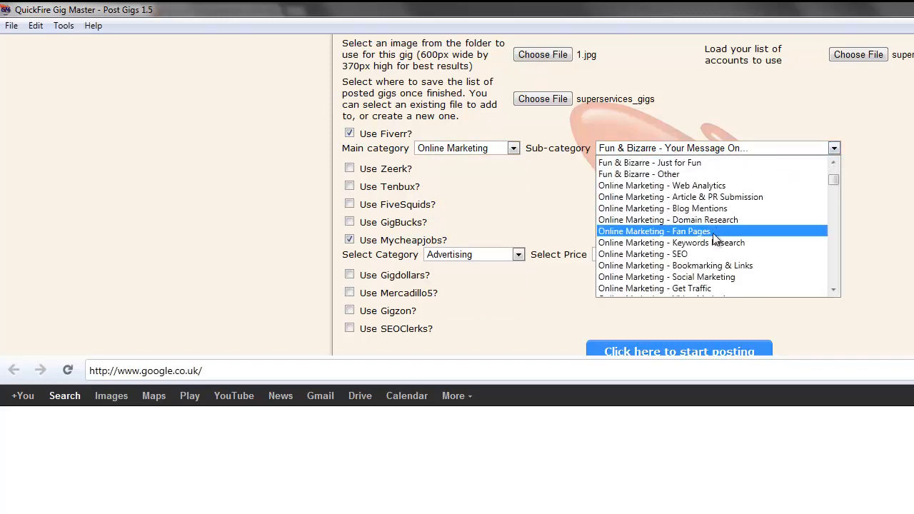
{"action": "left_click", "coordinate": [693, 256]}
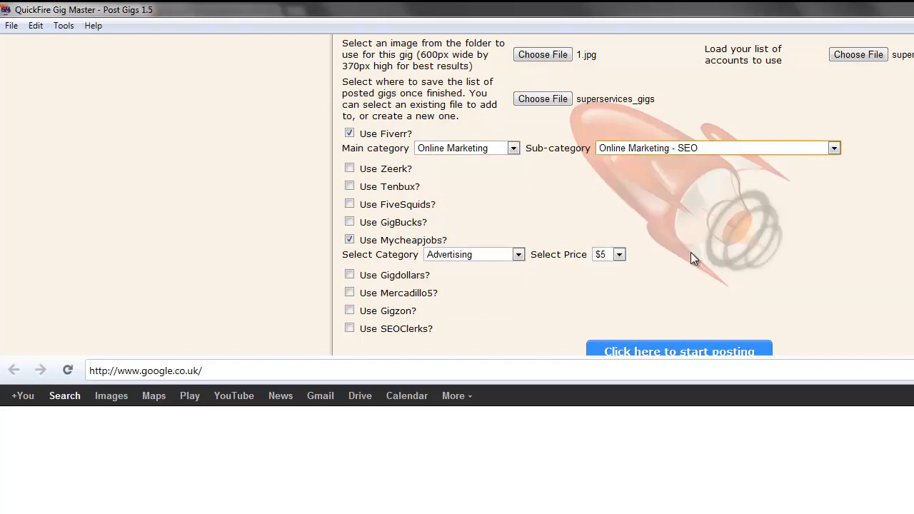
- Set the Mycheapjobs category to Social Marketing and keep its price at $5
{"action": "left_click", "coordinate": [518, 256]}
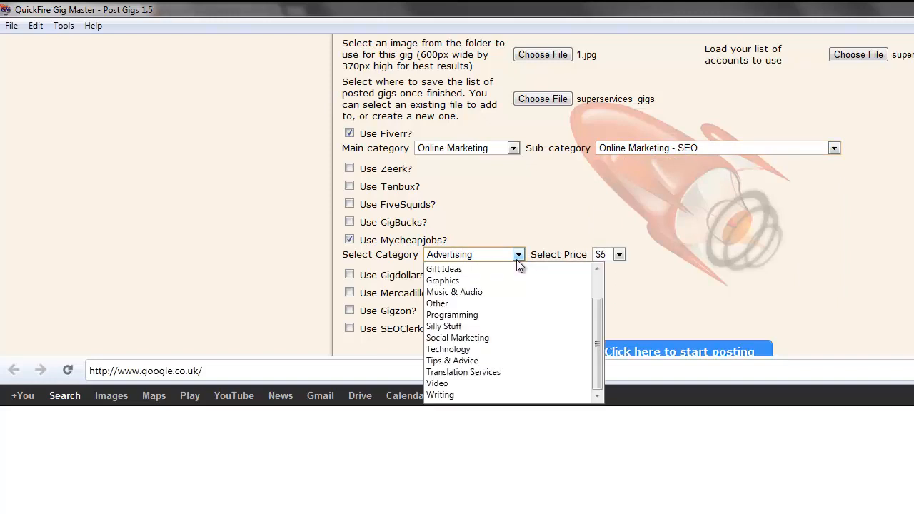
{"action": "left_click", "coordinate": [474, 337]}
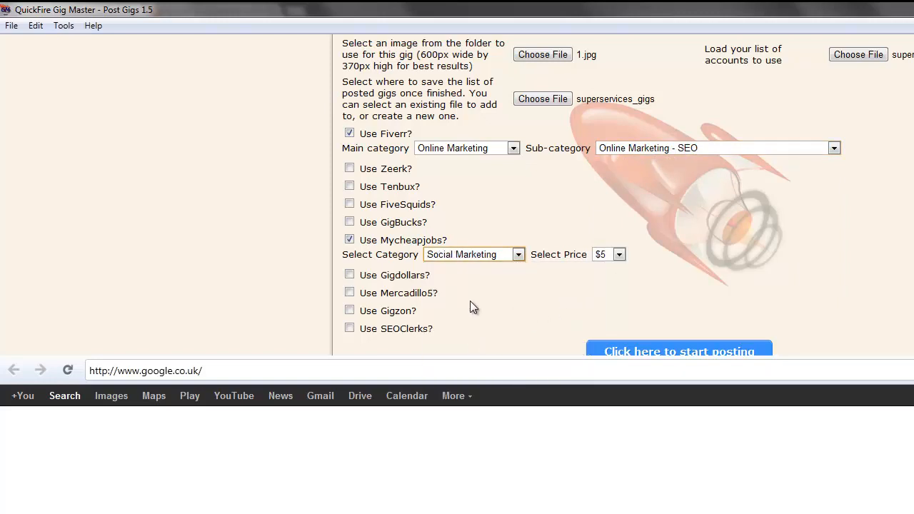
{"action": "left_click", "coordinate": [619, 255]}
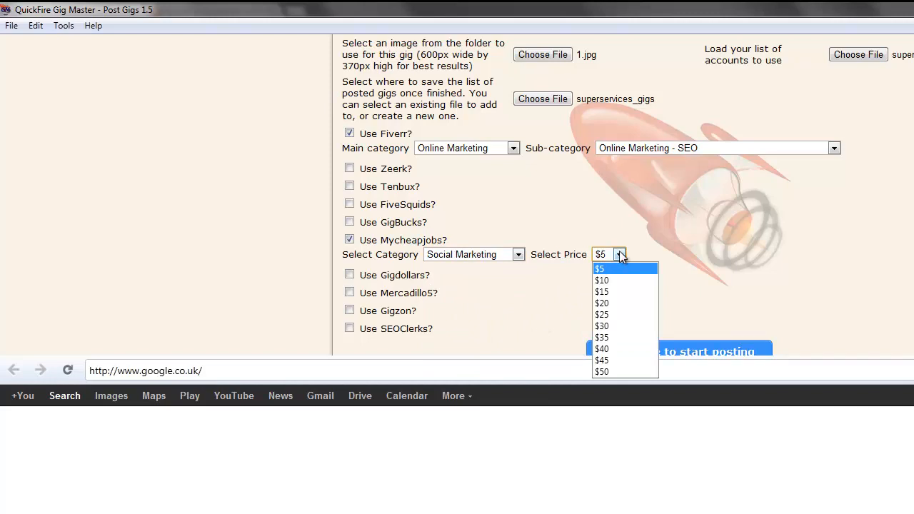
{"action": "left_click", "coordinate": [730, 245]}
{"action": "left_click", "coordinate": [733, 245]}
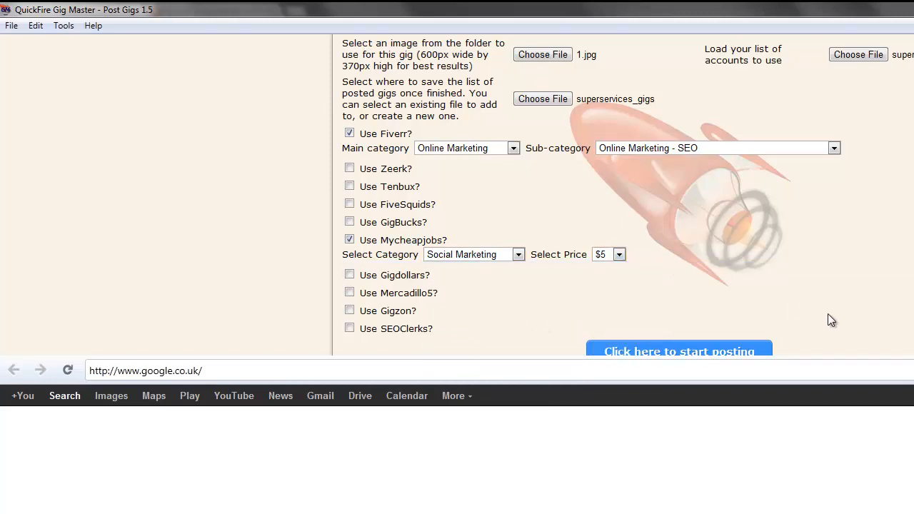
- Start posting the gig, acknowledging the accounts file reminder and the message that closes the run
{"action": "scroll", "coordinate": [881, 273], "scroll_direction": "down", "scroll_amount": 1}
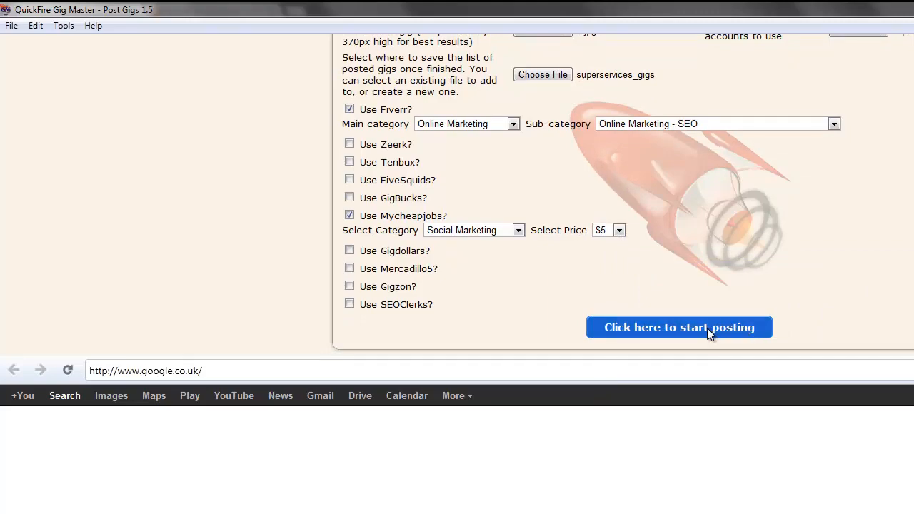
{"action": "left_click", "coordinate": [708, 328]}
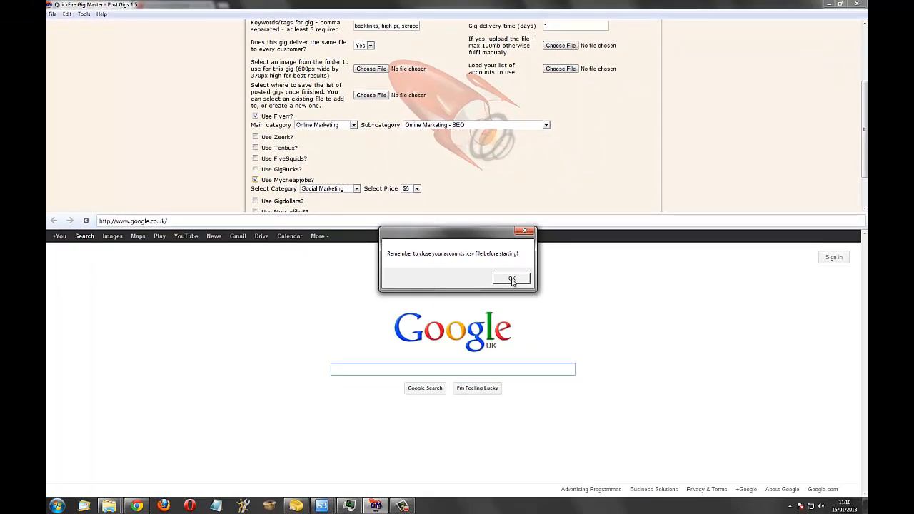
{"action": "left_click", "coordinate": [511, 279]}
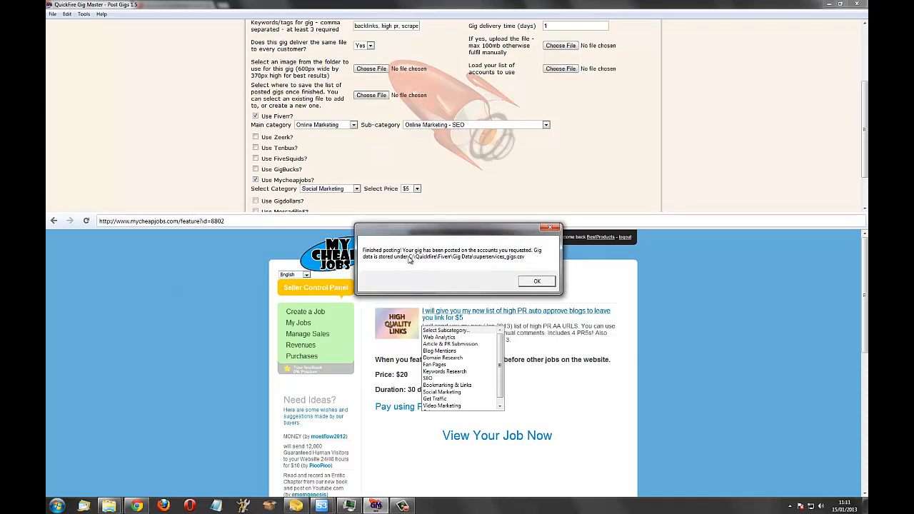
{"action": "left_click", "coordinate": [535, 281]}
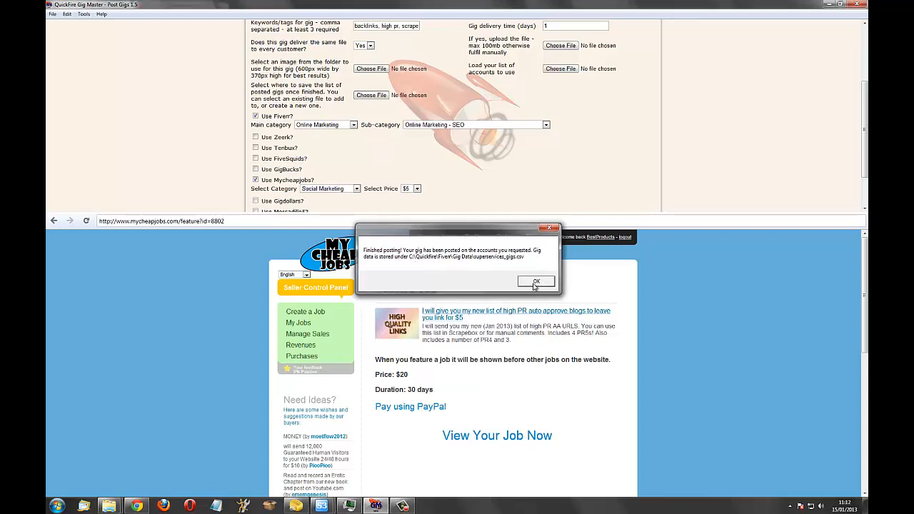
- Switch to the Fiverr folder in Windows Explorer and open superservices_gigs from Gig Data in Excel
{"action": "mouse_move", "coordinate": [109, 506]}
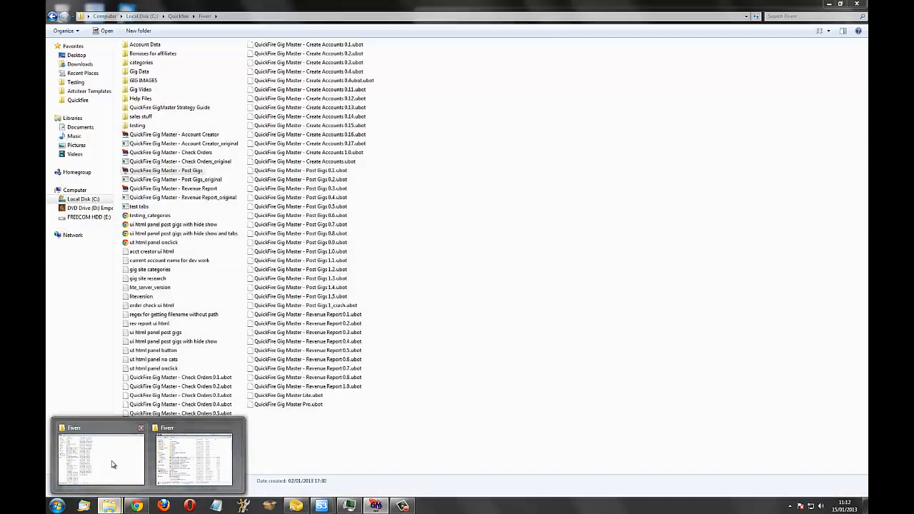
{"action": "left_click", "coordinate": [112, 465]}
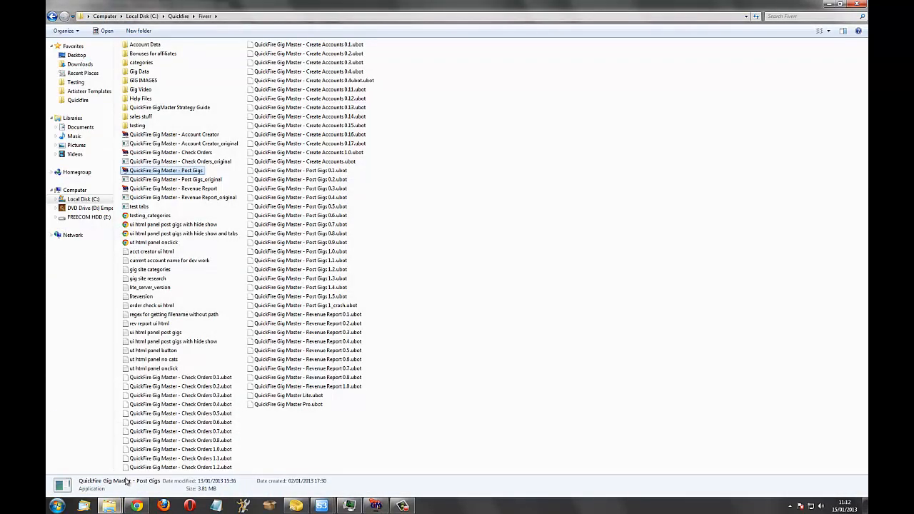
{"action": "left_click", "coordinate": [141, 71]}
{"action": "double_click", "coordinate": [140, 72]}
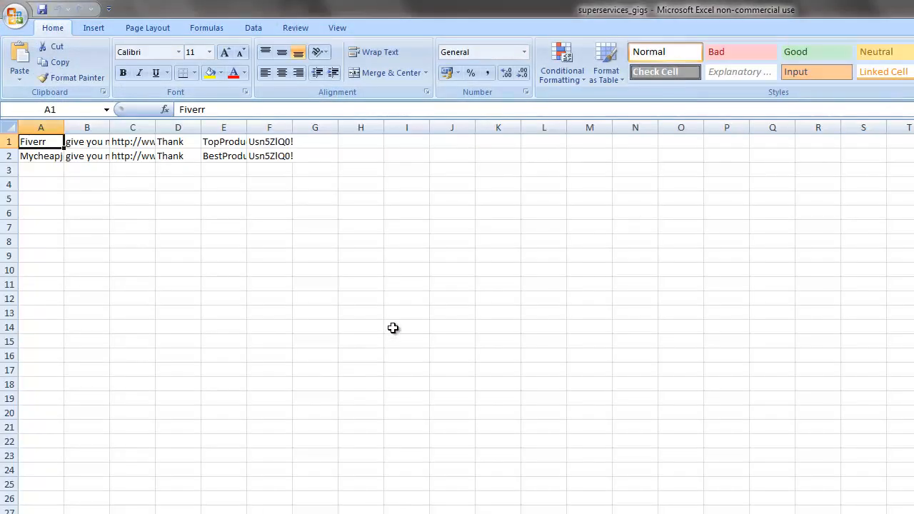
- Auto-fit the width of all columns in the superservices_gigs sheet to their contents
{"action": "left_click", "coordinate": [8, 127]}
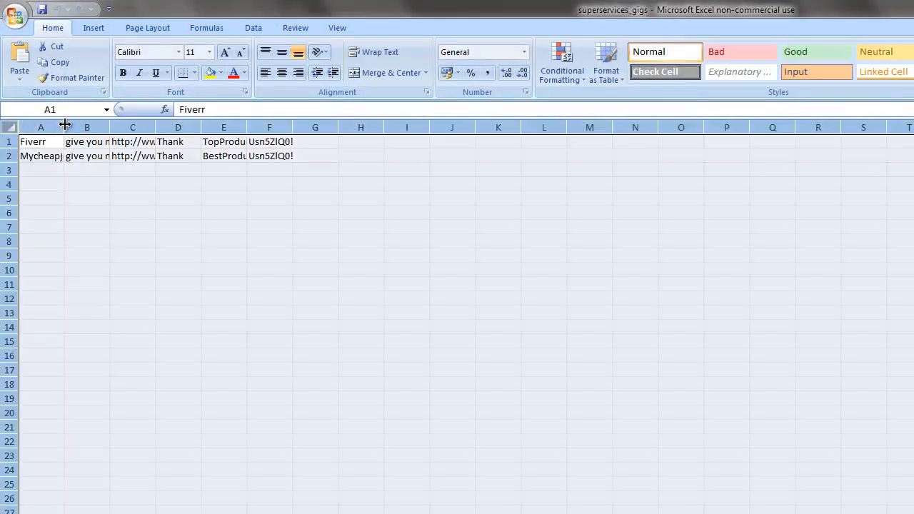
{"action": "double_click", "coordinate": [64, 127]}
{"action": "left_click", "coordinate": [197, 237]}
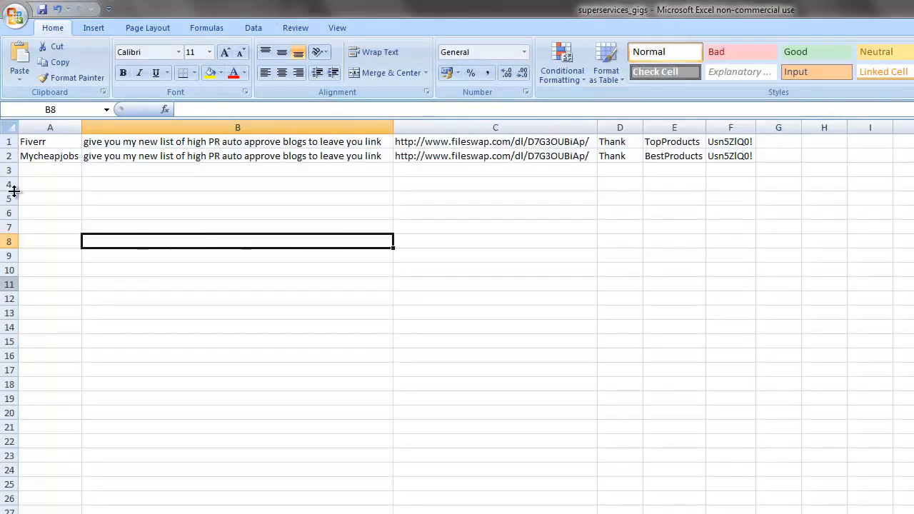
- Examine the site name, gig title and download link recorded in row 1
{"action": "left_click", "coordinate": [73, 142]}
{"action": "left_click", "coordinate": [126, 141]}
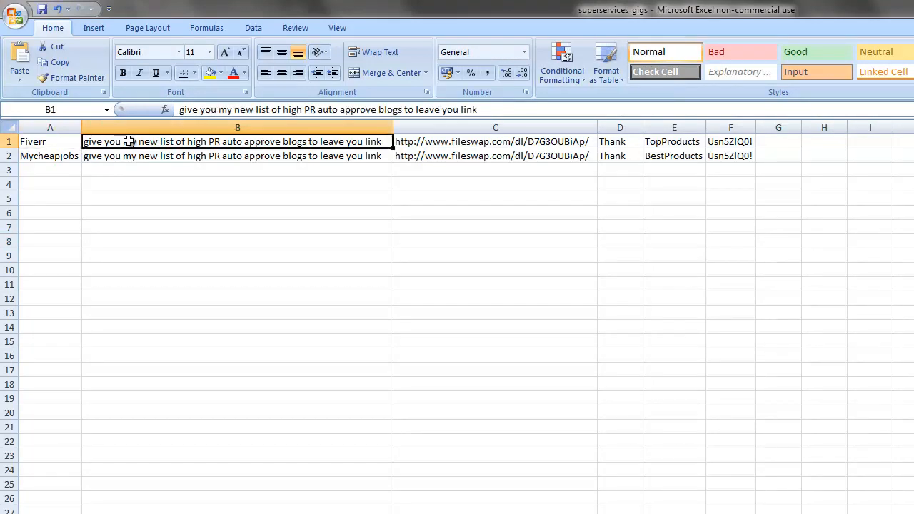
{"action": "left_click", "coordinate": [74, 142]}
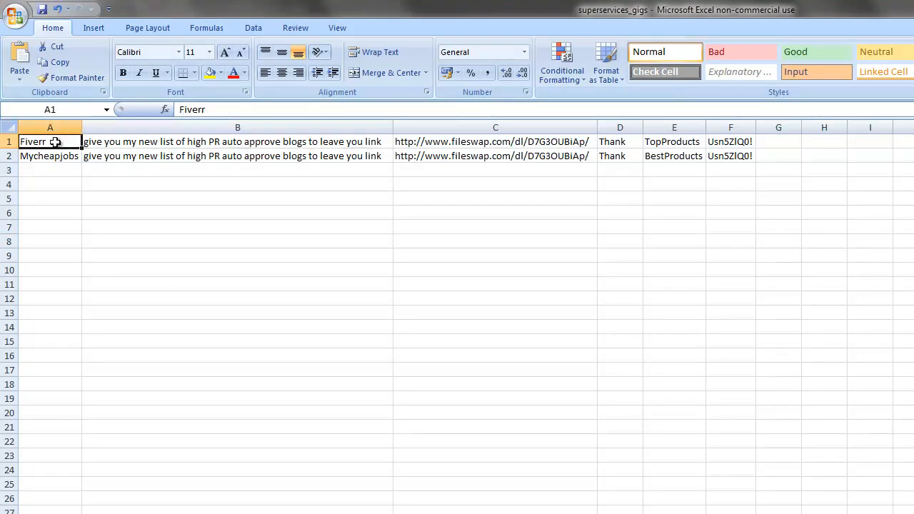
{"action": "left_click", "coordinate": [119, 140]}
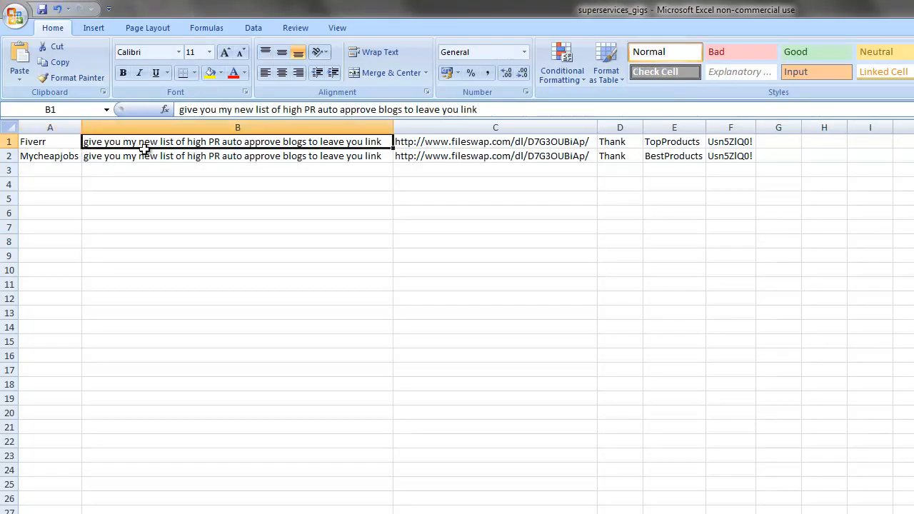
{"action": "left_click", "coordinate": [472, 143]}
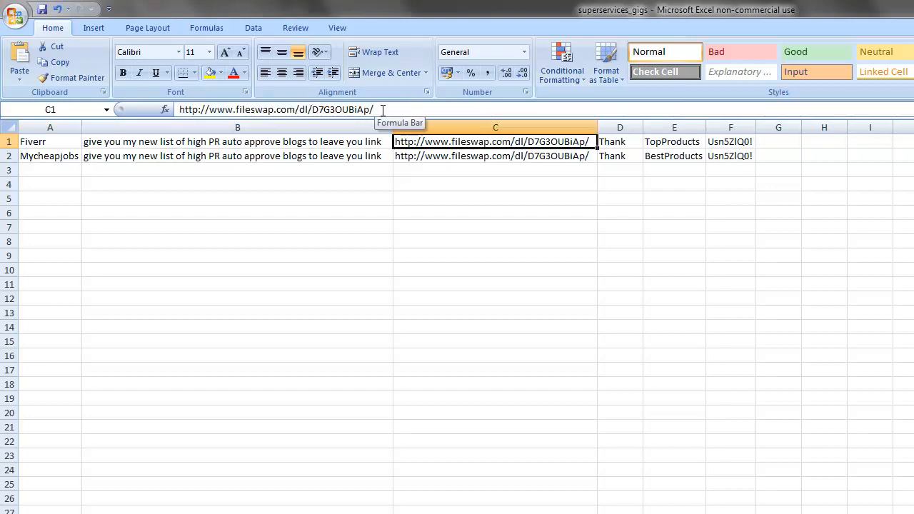
- Examine the thank-you message, account username and password recorded for the Fiverr gig in row 1
{"action": "left_click", "coordinate": [611, 142]}
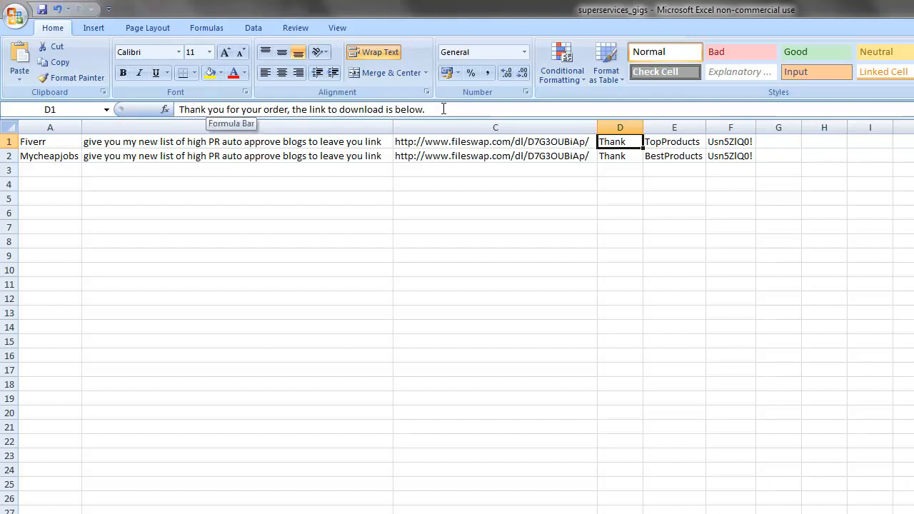
{"action": "left_click", "coordinate": [664, 141]}
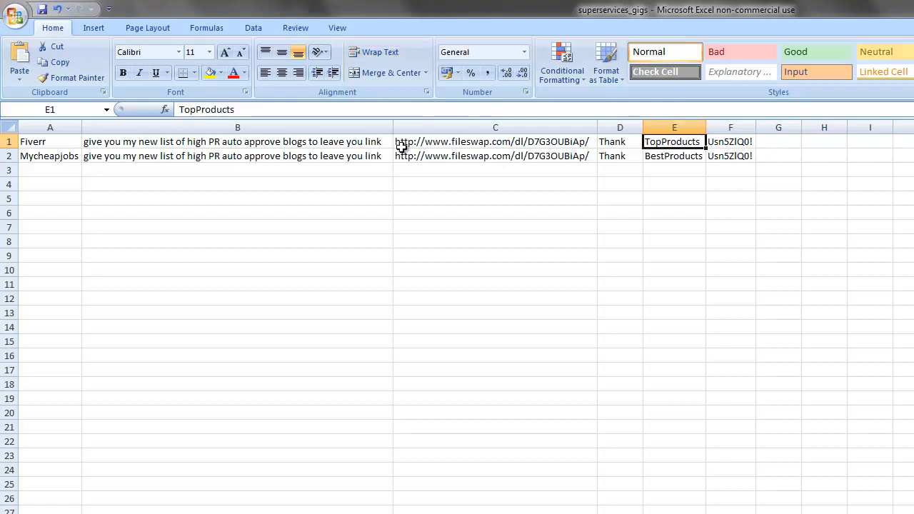
{"action": "left_click", "coordinate": [724, 141]}
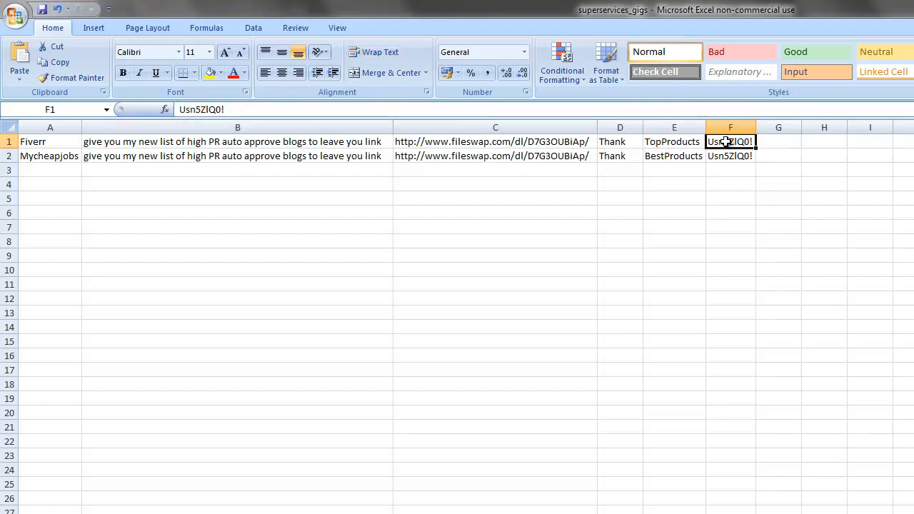
- Compare the account usernames recorded in column E for the Fiverr and Mycheapjobs gigs
{"action": "left_click", "coordinate": [676, 143]}
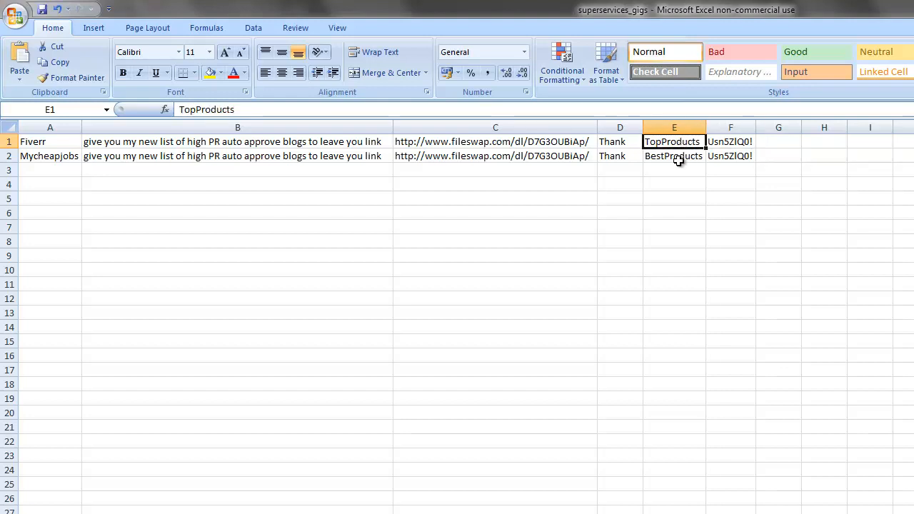
{"action": "left_click", "coordinate": [685, 157]}
{"action": "left_click", "coordinate": [675, 142]}
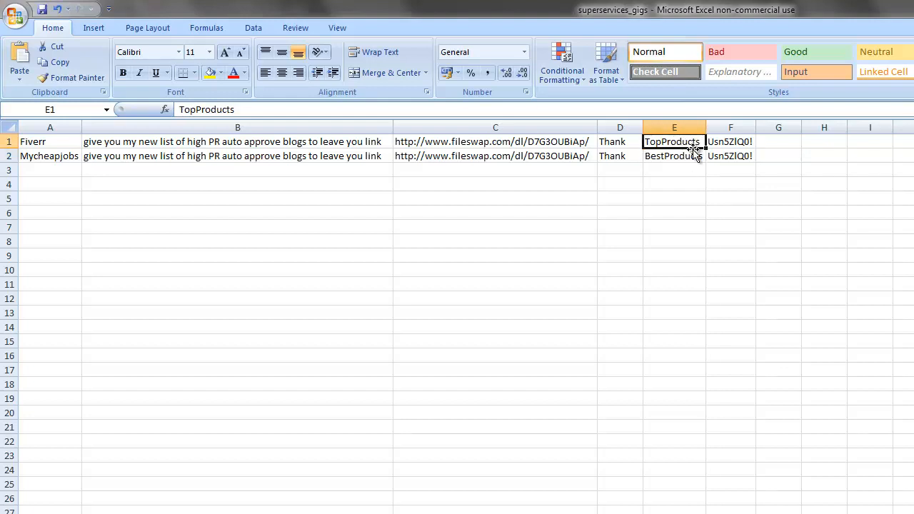
{"action": "left_click", "coordinate": [693, 160]}
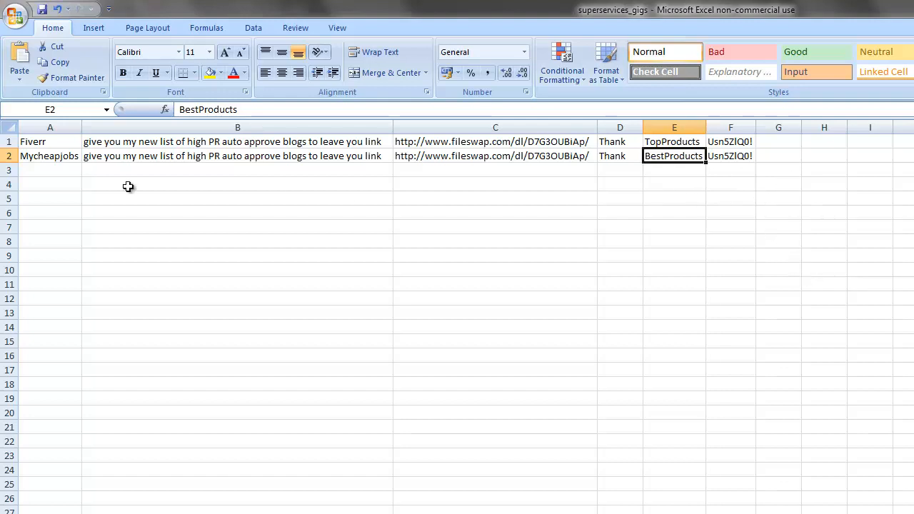
- Dismiss the Windows color scheme prompt without choosing an option and check the download link in the Mycheapjobs row
{"action": "left_click", "coordinate": [37, 169]}
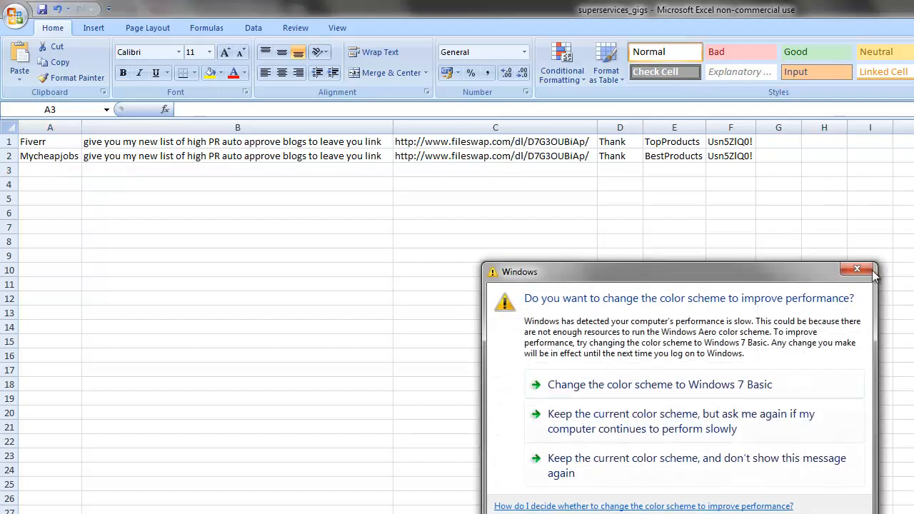
{"action": "left_click", "coordinate": [870, 272]}
{"action": "left_click", "coordinate": [465, 158]}
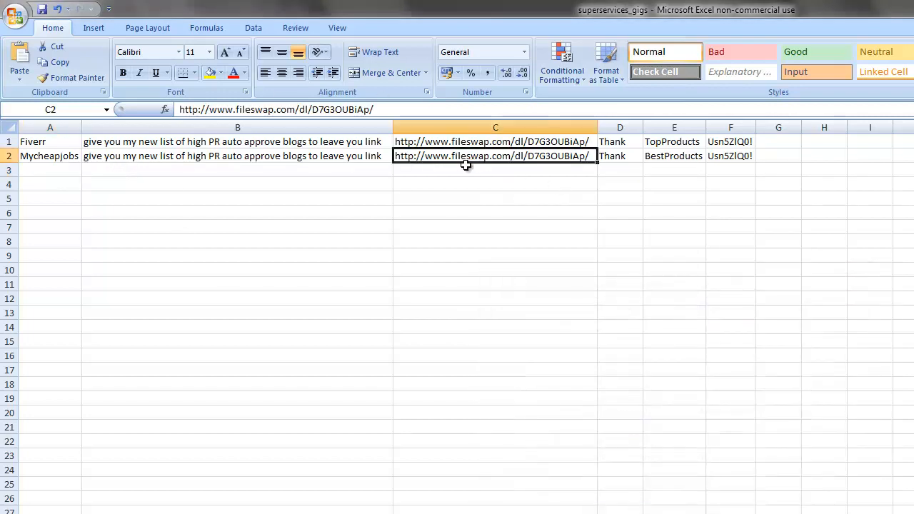
{"action": "left_click", "coordinate": [466, 171]}
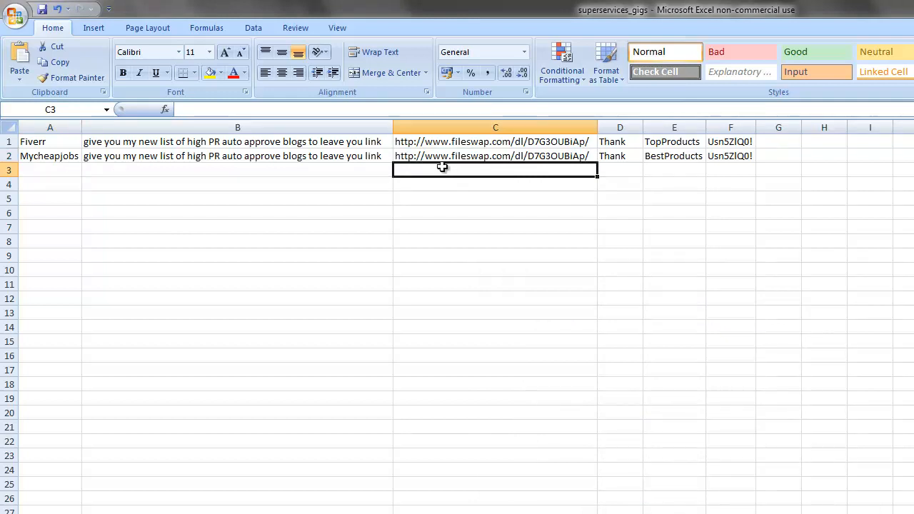
{"action": "left_click", "coordinate": [619, 168]}
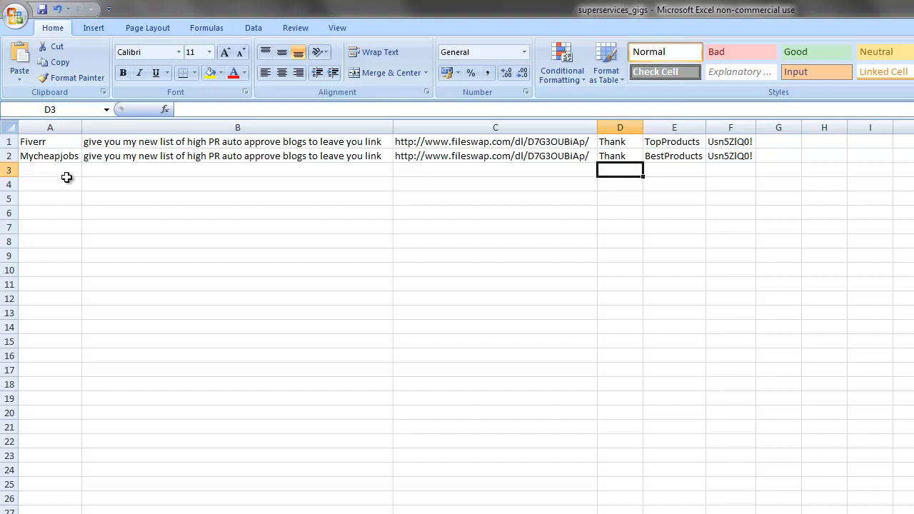
- Review the site name and username in the Fiverr row, closing the Windows color scheme prompt without choosing an option
{"action": "left_click", "coordinate": [34, 143]}
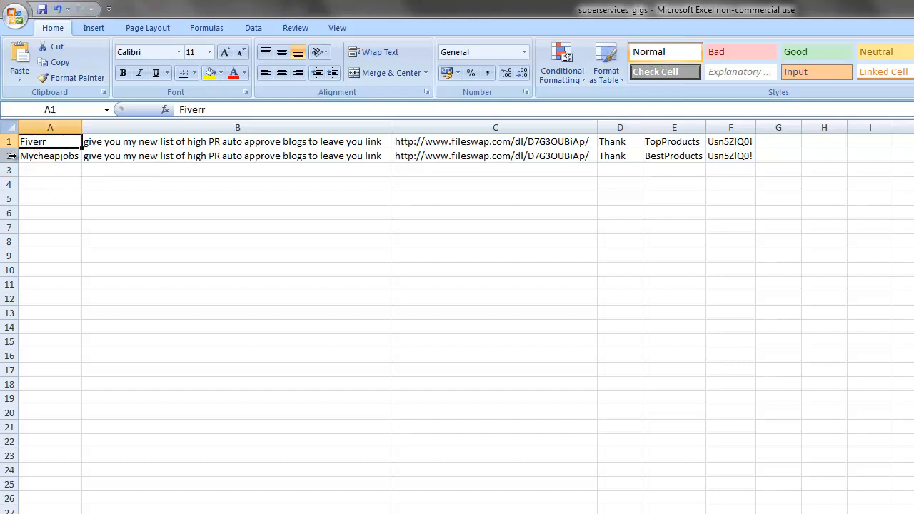
{"action": "left_click", "coordinate": [663, 139]}
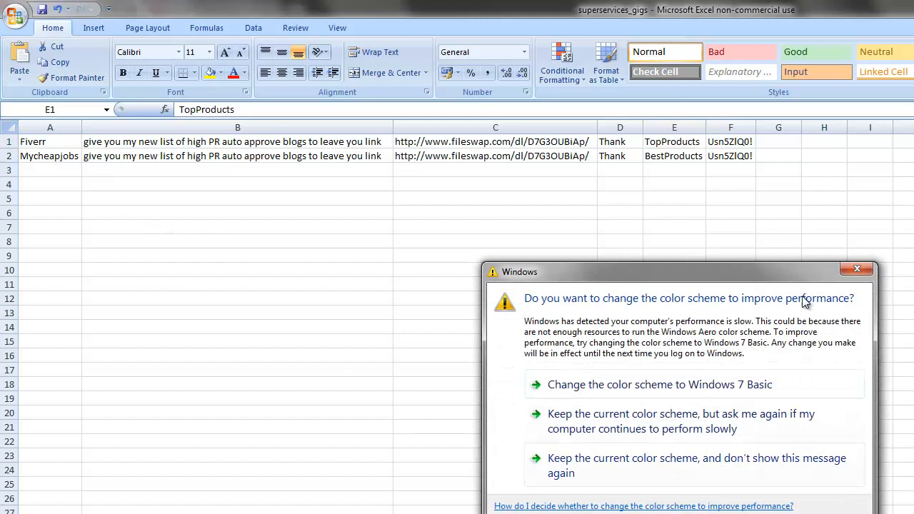
{"action": "left_click", "coordinate": [860, 268]}
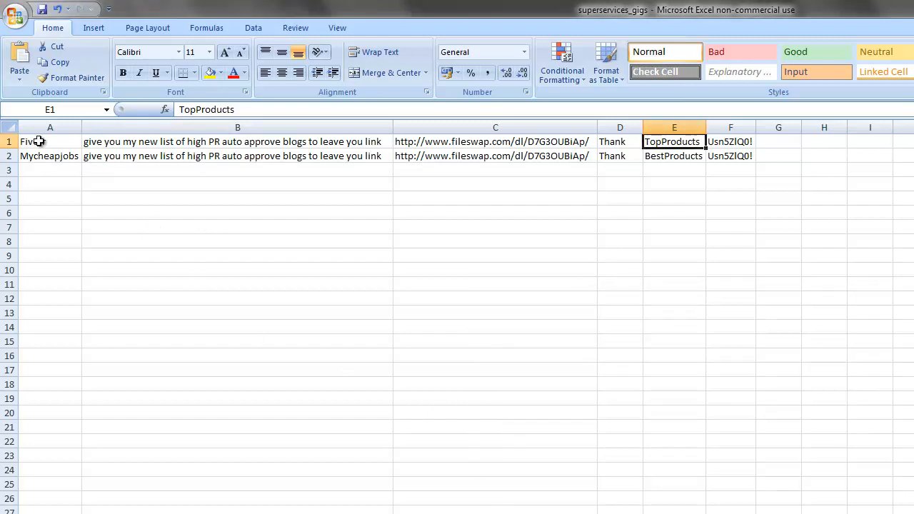